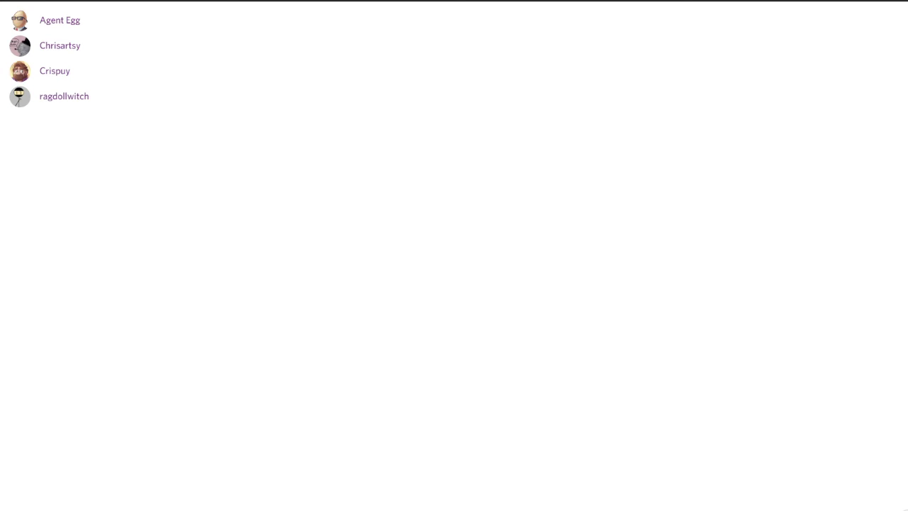
# - Sketch a tilted hat with a wide oval brim, a flat-topped crown and a curved band around the crown's base
pyautogui.moveTo(522, 183)
pyautogui.mouseDown()
pyautogui.moveTo(570, 171)
pyautogui.moveTo(661, 185)
pyautogui.moveTo(687, 200)
pyautogui.moveTo(701, 226)
pyautogui.moveTo(691, 247)
pyautogui.moveTo(653, 249)
pyautogui.moveTo(542, 221)
pyautogui.moveTo(504, 191)
pyautogui.moveTo(610, 159)
pyautogui.moveTo(695, 213)
pyautogui.moveTo(674, 249)
pyautogui.moveTo(593, 247)
pyautogui.moveTo(526, 215)
pyautogui.moveTo(509, 174)
pyautogui.moveTo(606, 155)
pyautogui.moveTo(683, 197)
pyautogui.moveTo(664, 257)
pyautogui.moveTo(580, 248)
pyautogui.moveTo(506, 192)
pyautogui.mouseUp()
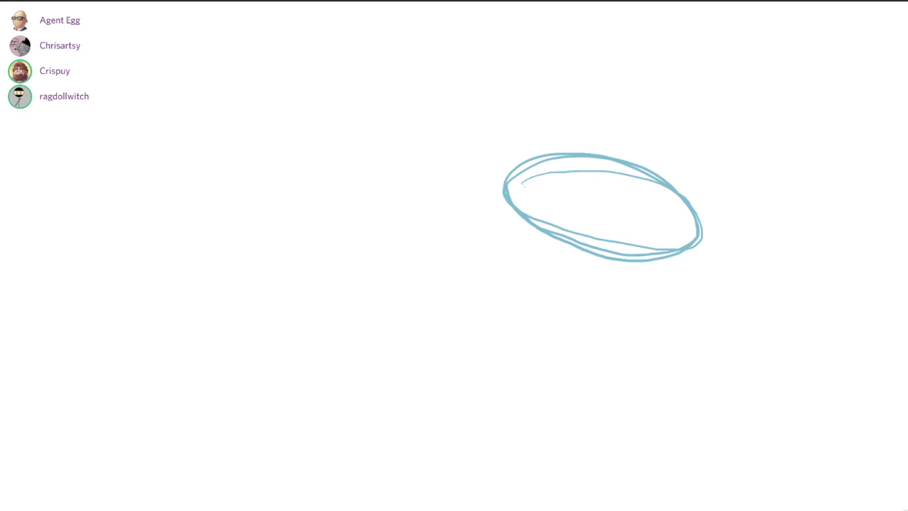
pyautogui.moveTo(548, 183)
pyautogui.mouseDown()
pyautogui.moveTo(572, 136)
pyautogui.moveTo(600, 139)
pyautogui.moveTo(691, 190)
pyautogui.moveTo(685, 206)
pyautogui.moveTo(667, 233)
pyautogui.moveTo(684, 195)
pyautogui.moveTo(642, 157)
pyautogui.moveTo(573, 136)
pyautogui.mouseUp()
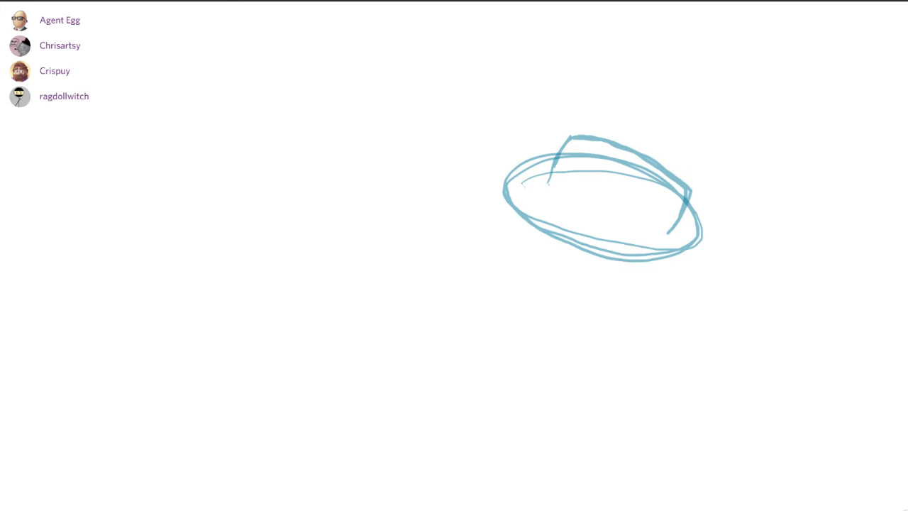
pyautogui.moveTo(562, 193)
pyautogui.mouseDown()
pyautogui.moveTo(606, 222)
pyautogui.moveTo(651, 227)
pyautogui.moveTo(592, 205)
pyautogui.moveTo(557, 171)
pyautogui.moveTo(613, 213)
pyautogui.moveTo(671, 230)
pyautogui.mouseUp()
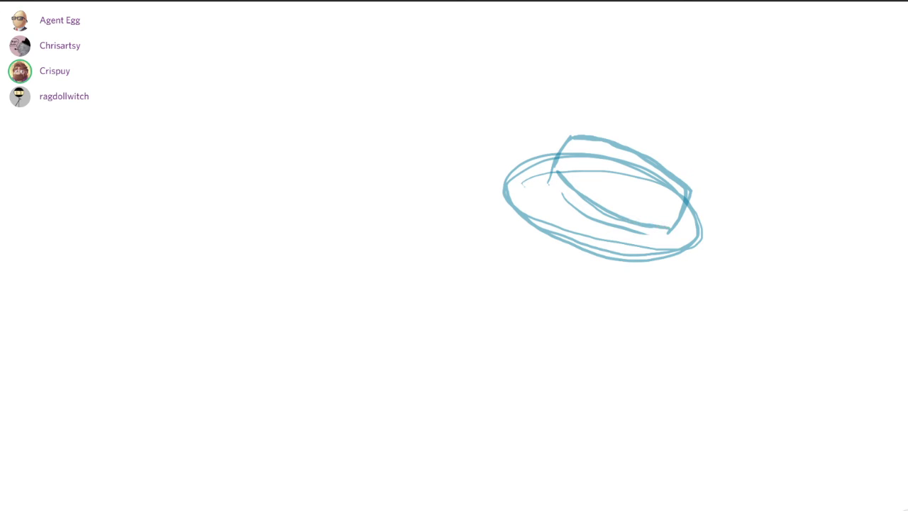
# - Shade both ends of the hat band and erase the surplus construction lines inside the crown and brim
pyautogui.moveTo(547, 182)
pyautogui.mouseDown()
pyautogui.moveTo(600, 222)
pyautogui.moveTo(673, 237)
pyautogui.moveTo(616, 233)
pyautogui.moveTo(548, 181)
pyautogui.moveTo(562, 202)
pyautogui.moveTo(553, 178)
pyautogui.moveTo(568, 189)
pyautogui.moveTo(557, 171)
pyautogui.mouseUp()
pyautogui.moveTo(651, 231); pyautogui.dragTo(669, 234)
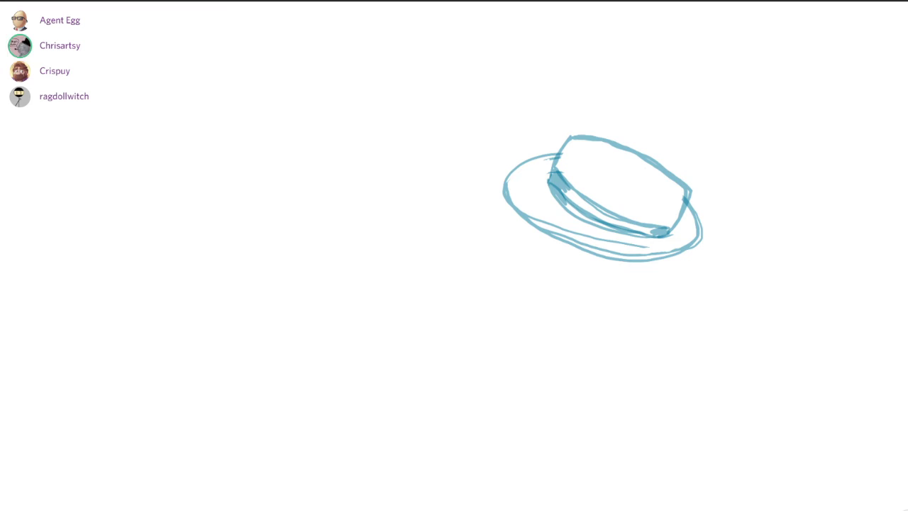
pyautogui.moveTo(660, 254)
pyautogui.mouseDown()
pyautogui.moveTo(600, 255)
pyautogui.moveTo(550, 224)
pyautogui.mouseUp()
pyautogui.moveTo(646, 247)
pyautogui.mouseDown()
pyautogui.moveTo(569, 231)
pyautogui.moveTo(589, 245)
pyautogui.moveTo(527, 214)
pyautogui.mouseUp()
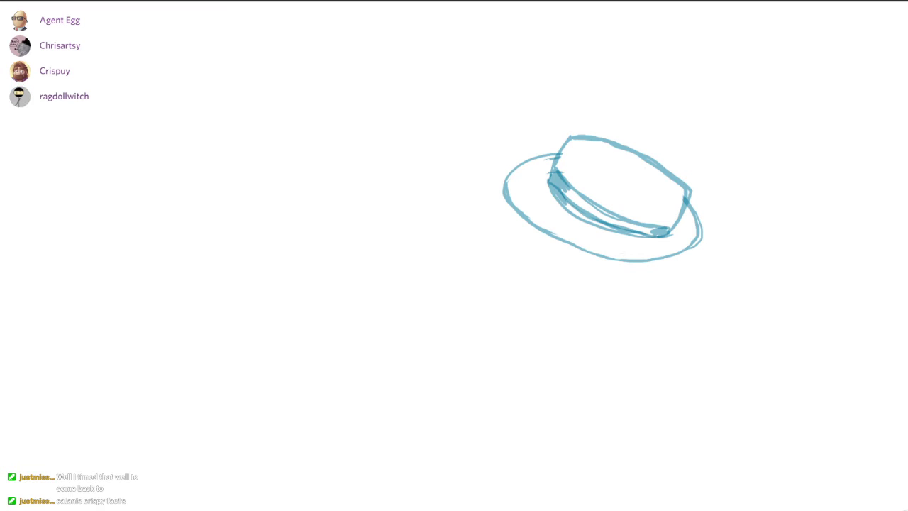
# - Sketch the raised arm with fold marks near the elbow, plus the shoulders and the lowered arm below the hat
pyautogui.moveTo(539, 347); pyautogui.dragTo(442, 368)
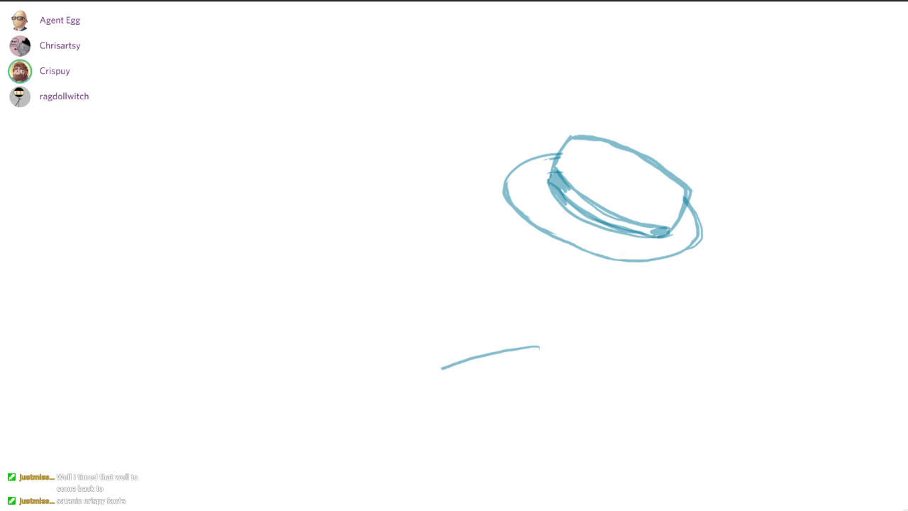
pyautogui.moveTo(393, 257)
pyautogui.mouseDown()
pyautogui.moveTo(372, 349)
pyautogui.moveTo(368, 475)
pyautogui.moveTo(453, 488)
pyautogui.moveTo(457, 510)
pyautogui.mouseUp()
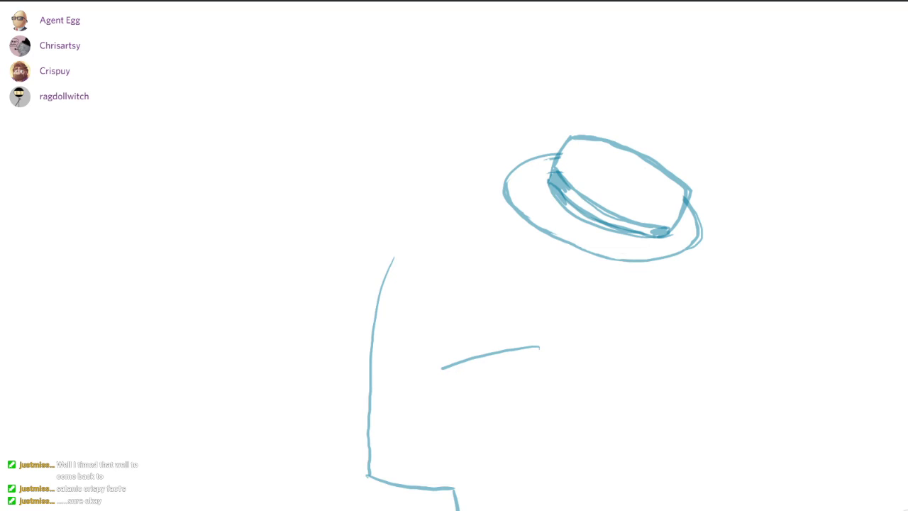
pyautogui.moveTo(442, 367); pyautogui.dragTo(435, 271)
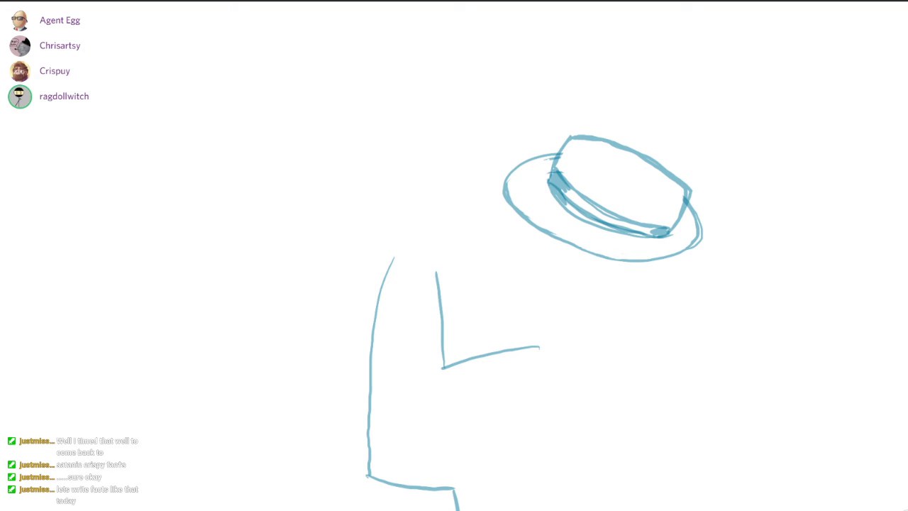
pyautogui.moveTo(642, 345); pyautogui.dragTo(704, 374)
pyautogui.hotkey('ctrl', 'z')
pyautogui.moveTo(636, 331)
pyautogui.mouseDown()
pyautogui.moveTo(706, 351)
pyautogui.moveTo(762, 509)
pyautogui.mouseUp()
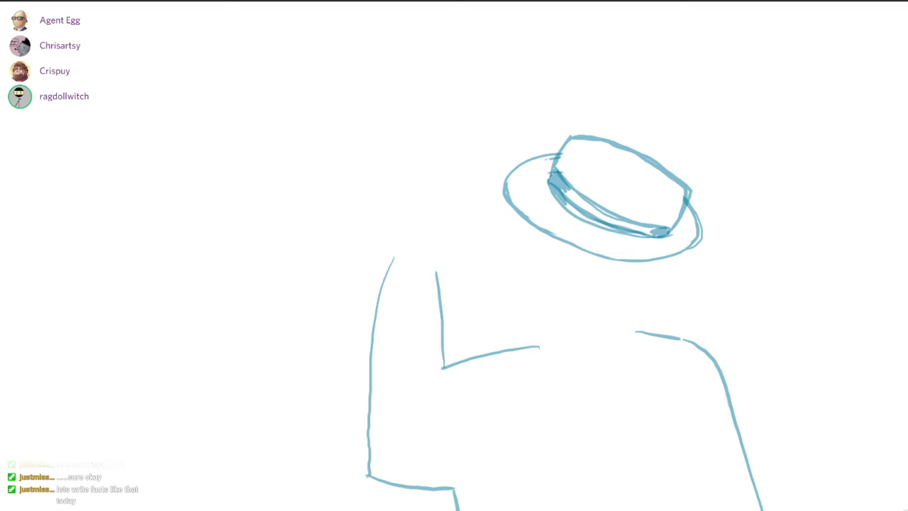
pyautogui.moveTo(430, 389)
pyautogui.mouseDown()
pyautogui.moveTo(407, 411)
pyautogui.moveTo(422, 370)
pyautogui.moveTo(418, 349)
pyautogui.mouseUp()
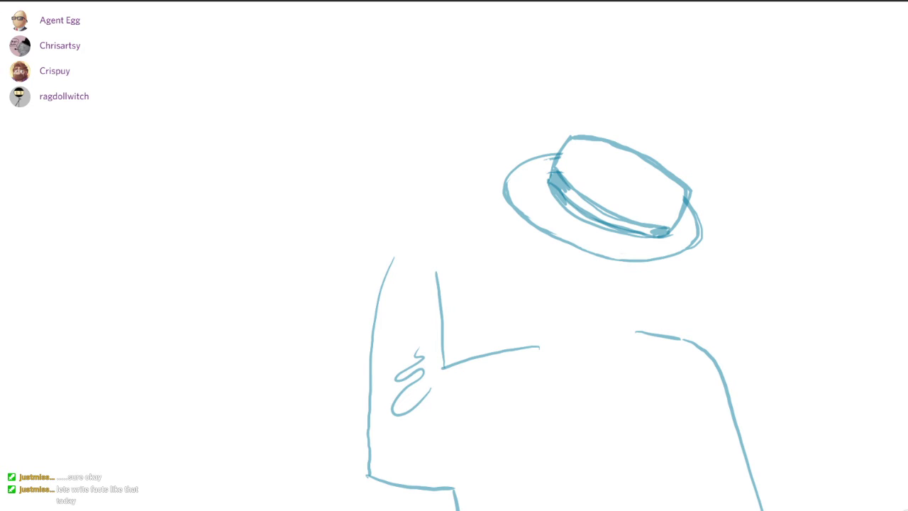
# - Draw a tall collar between the shoulders and tidy the shoulder lines where they meet it
pyautogui.moveTo(530, 317); pyautogui.dragTo(525, 354)
pyautogui.moveTo(530, 316)
pyautogui.mouseDown()
pyautogui.moveTo(592, 321)
pyautogui.moveTo(650, 306)
pyautogui.moveTo(655, 334)
pyautogui.moveTo(620, 362)
pyautogui.moveTo(560, 371)
pyautogui.moveTo(524, 357)
pyautogui.mouseUp()
pyautogui.moveTo(634, 331); pyautogui.dragTo(646, 333)
pyautogui.moveTo(541, 348); pyautogui.dragTo(526, 348)
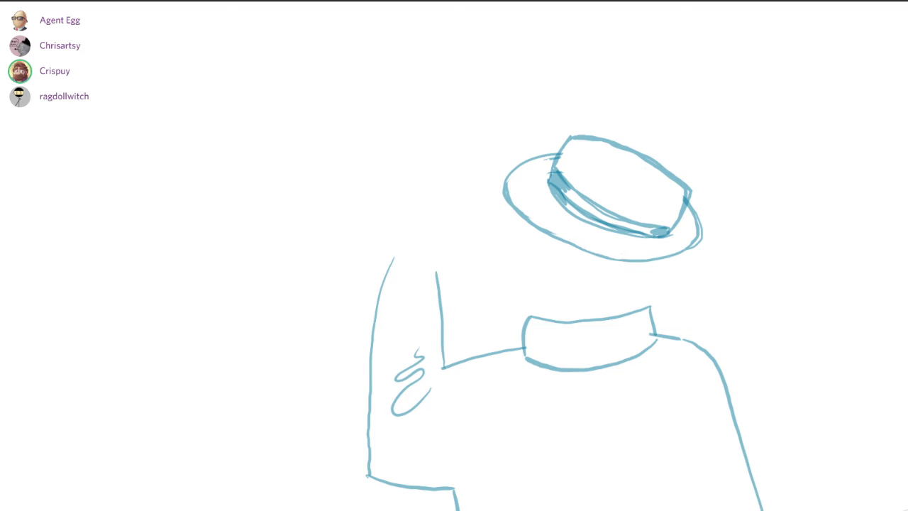
# - Draw the face profile, jaw, ear and nape under the hat brim, and add the neck and inner collar lines
pyautogui.moveTo(533, 291)
pyautogui.mouseDown()
pyautogui.moveTo(523, 261)
pyautogui.moveTo(529, 229)
pyautogui.mouseUp()
pyautogui.moveTo(533, 290)
pyautogui.mouseDown()
pyautogui.moveTo(545, 305)
pyautogui.moveTo(579, 303)
pyautogui.mouseUp()
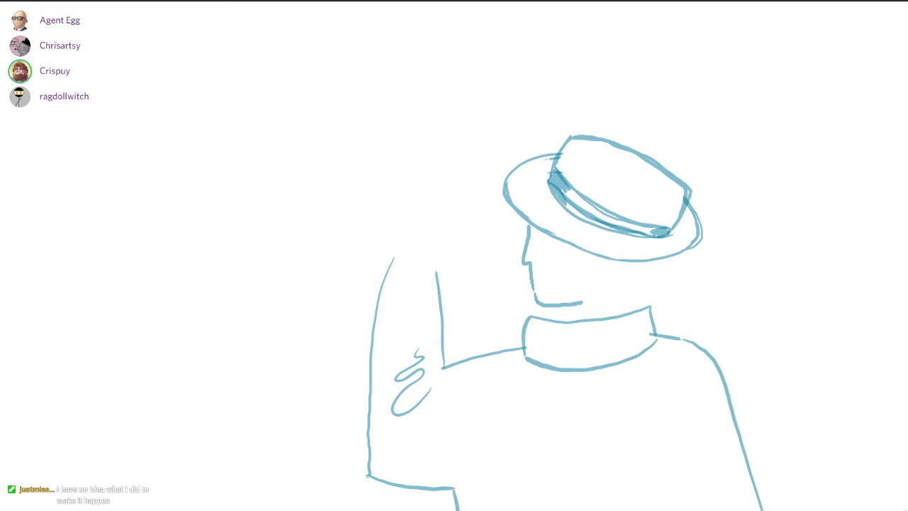
pyautogui.moveTo(570, 276); pyautogui.dragTo(586, 260)
pyautogui.moveTo(624, 304); pyautogui.dragTo(647, 265)
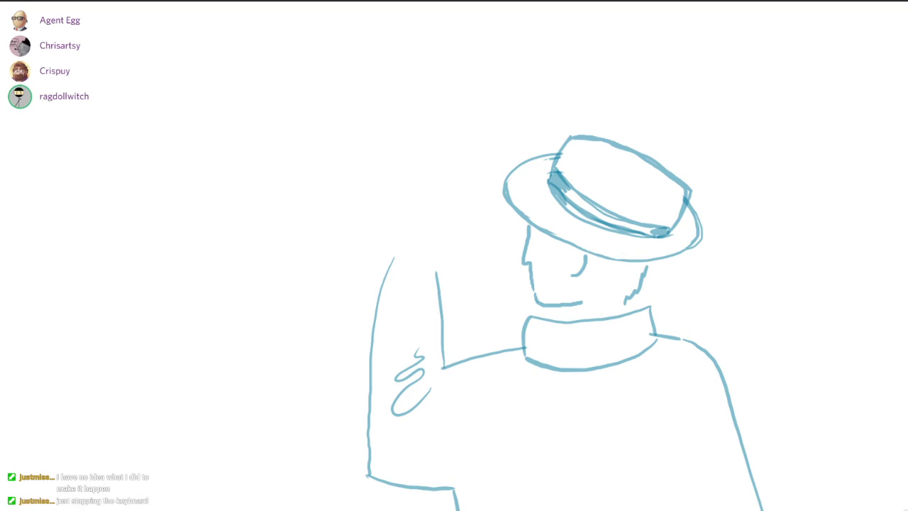
pyautogui.moveTo(640, 307); pyautogui.dragTo(539, 316)
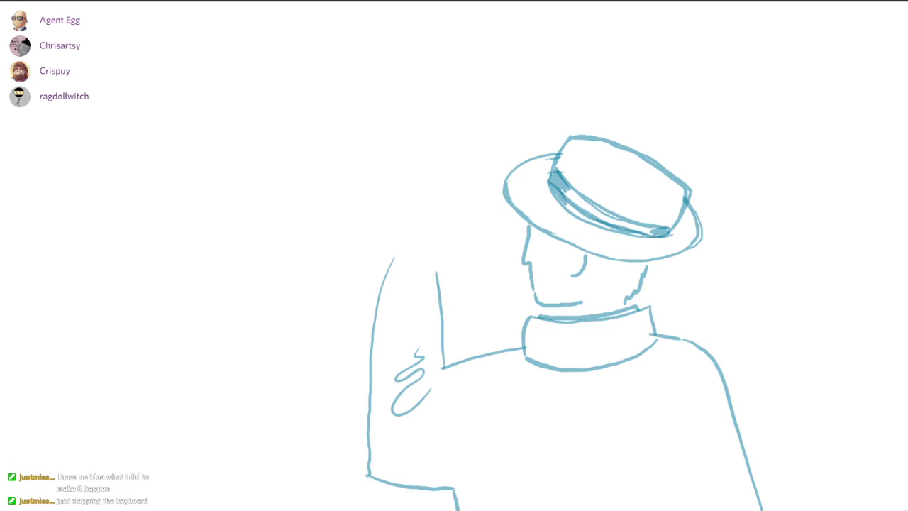
pyautogui.moveTo(563, 307); pyautogui.dragTo(565, 312)
# - Redraw the lowered arm's shoulder with a more angular contour and erase the old line beneath it
pyautogui.moveTo(651, 332)
pyautogui.mouseDown()
pyautogui.moveTo(703, 339)
pyautogui.moveTo(718, 352)
pyautogui.moveTo(756, 509)
pyautogui.mouseUp()
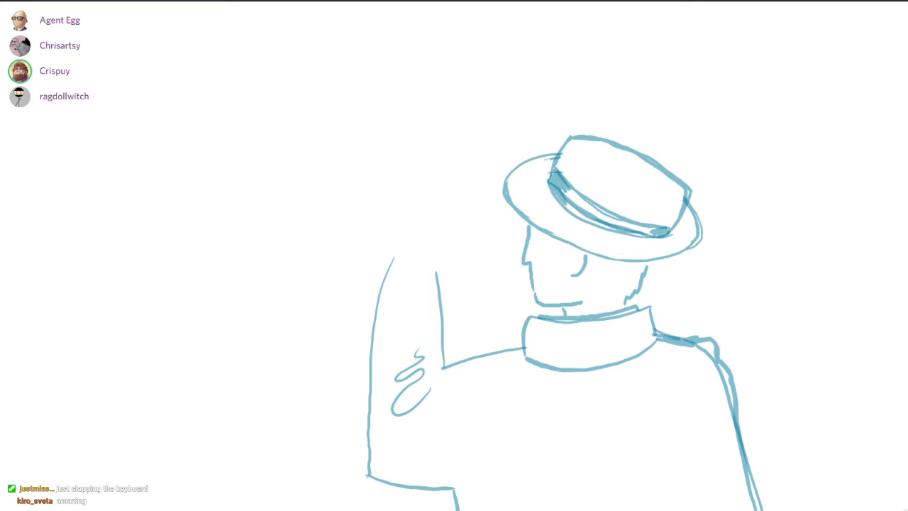
pyautogui.moveTo(701, 347); pyautogui.dragTo(661, 341)
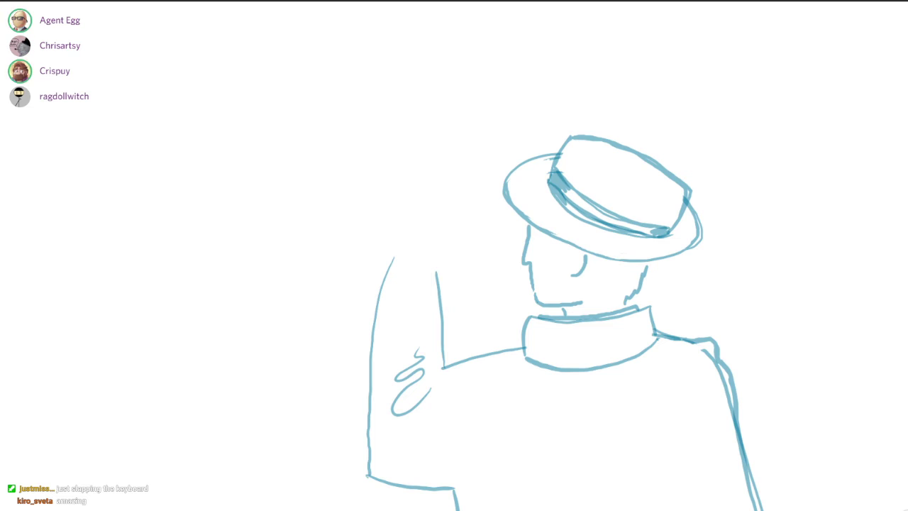
pyautogui.moveTo(702, 348); pyautogui.dragTo(732, 425)
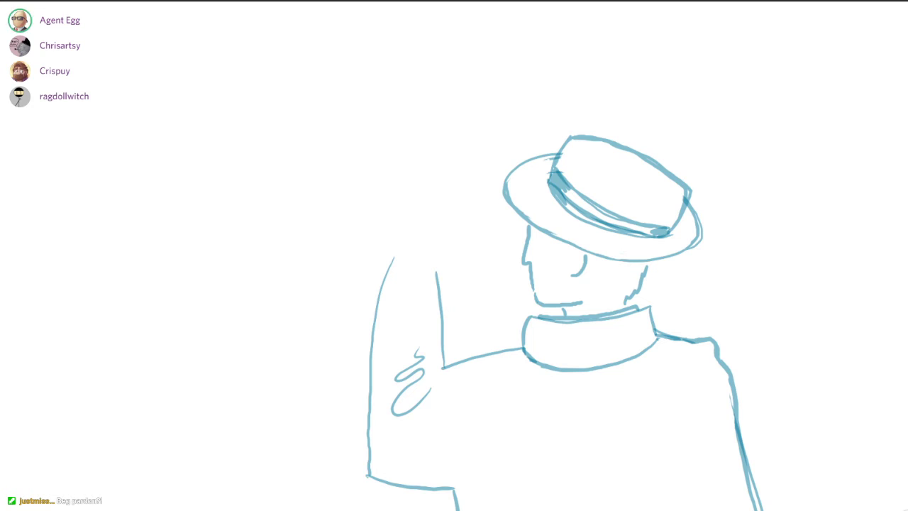
# - Draw an epaulette on each shoulder beside the collar and erase the shoulder line running through the one near the raised arm
pyautogui.moveTo(469, 360); pyautogui.dragTo(516, 342)
pyautogui.moveTo(520, 344)
pyautogui.mouseDown()
pyautogui.moveTo(466, 360)
pyautogui.moveTo(468, 375)
pyautogui.moveTo(482, 376)
pyautogui.moveTo(520, 365)
pyautogui.mouseUp()
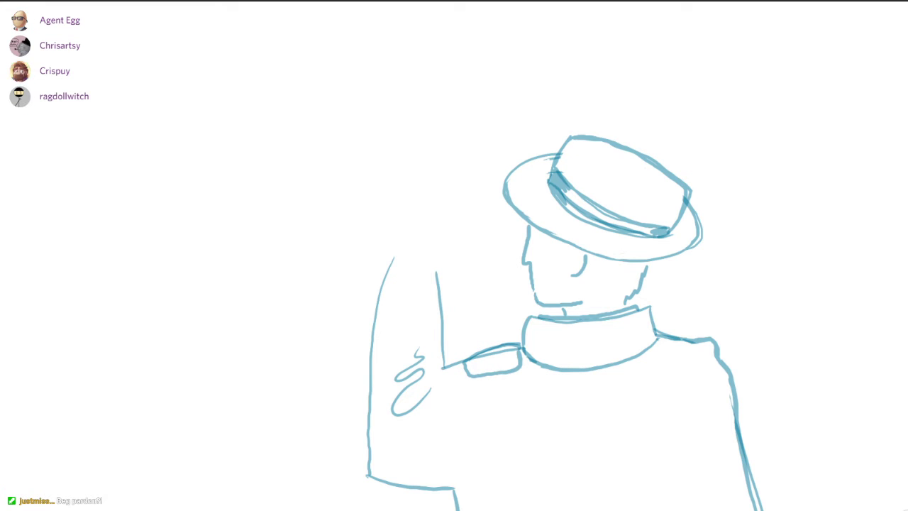
pyautogui.moveTo(656, 354)
pyautogui.mouseDown()
pyautogui.moveTo(662, 329)
pyautogui.moveTo(696, 335)
pyautogui.moveTo(699, 356)
pyautogui.moveTo(656, 353)
pyautogui.mouseUp()
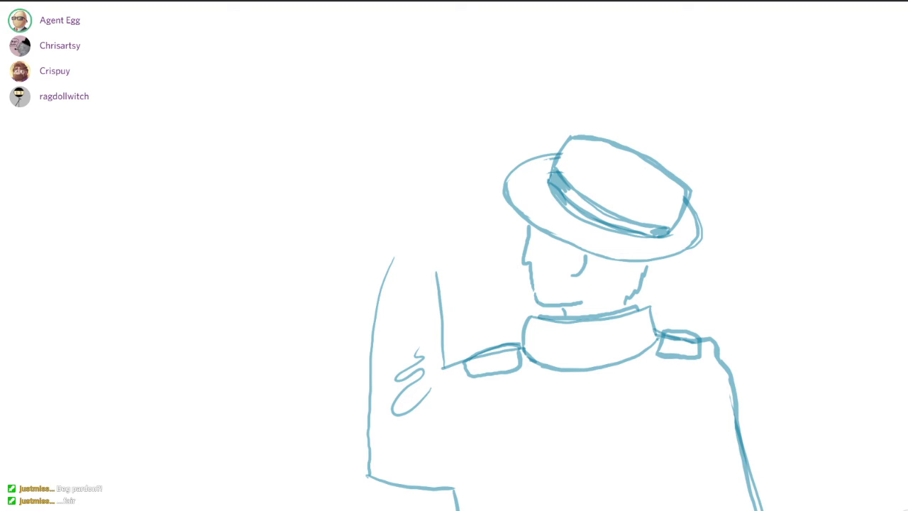
pyautogui.hotkey('ctrl', 'z')
pyautogui.hotkey('ctrl', 'z')
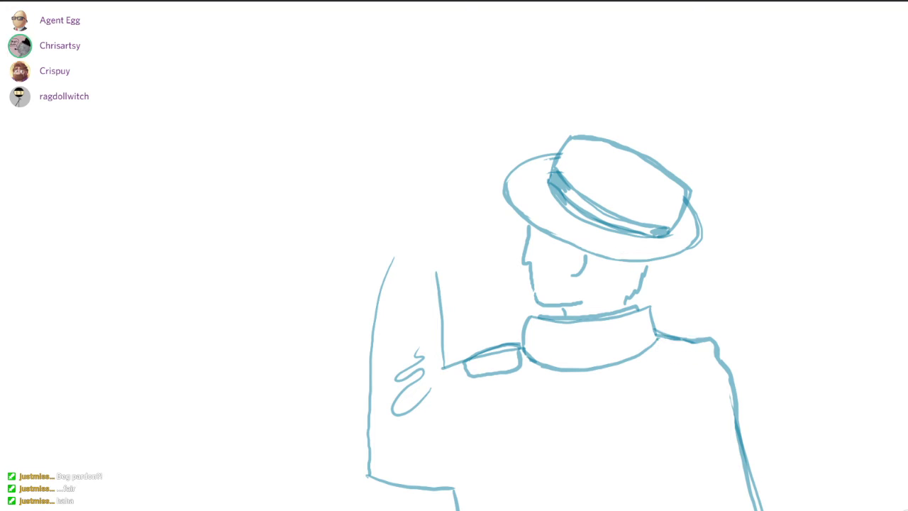
pyautogui.moveTo(685, 332)
pyautogui.mouseDown()
pyautogui.moveTo(697, 350)
pyautogui.moveTo(670, 351)
pyautogui.moveTo(661, 337)
pyautogui.moveTo(687, 331)
pyautogui.mouseUp()
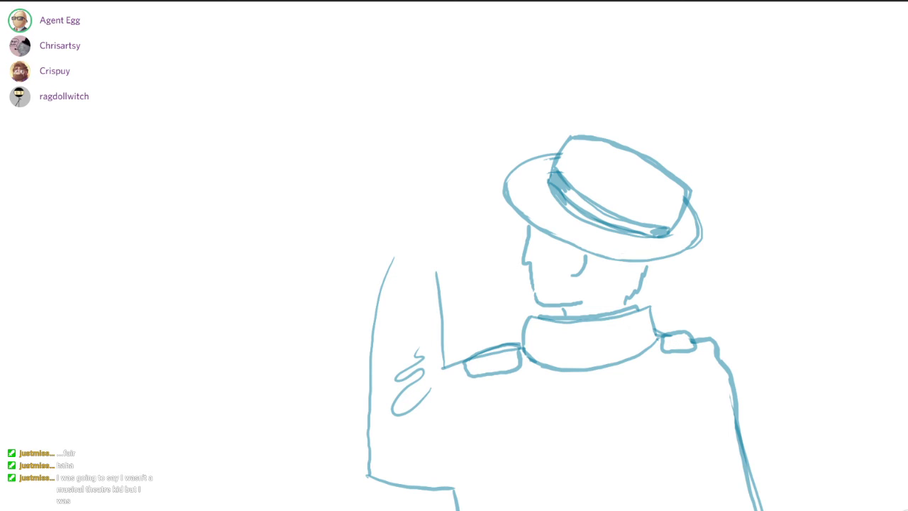
pyautogui.moveTo(489, 351)
pyautogui.mouseDown()
pyautogui.moveTo(468, 362)
pyautogui.moveTo(488, 349)
pyautogui.moveTo(467, 353)
pyautogui.moveTo(466, 372)
pyautogui.mouseUp()
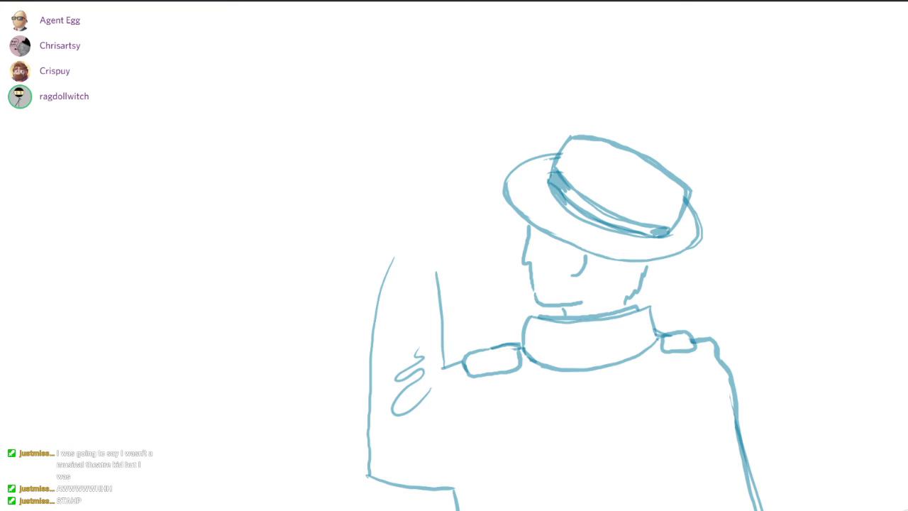
# - Redraw the raised arm's outer contour with a higher elbow, sloping from there to the torso and down the side
pyautogui.moveTo(375, 440); pyautogui.dragTo(485, 510)
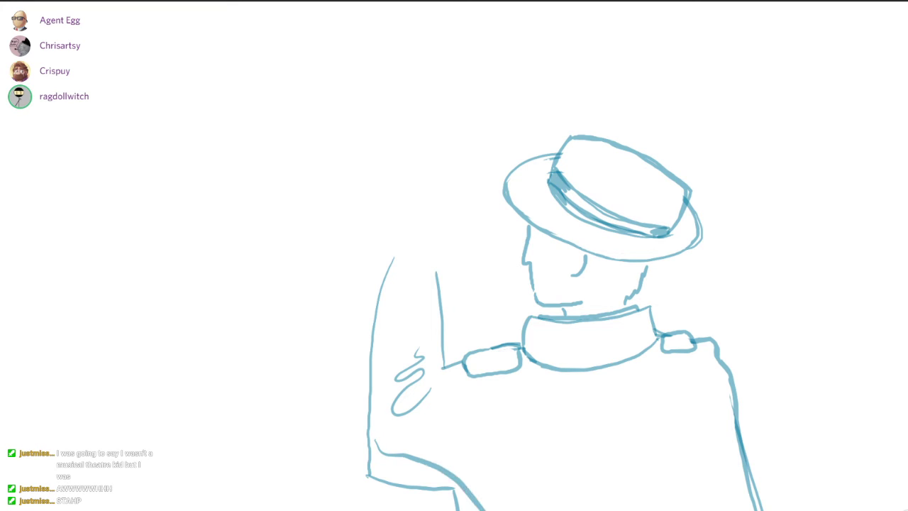
pyautogui.hotkey('ctrl', 'z')
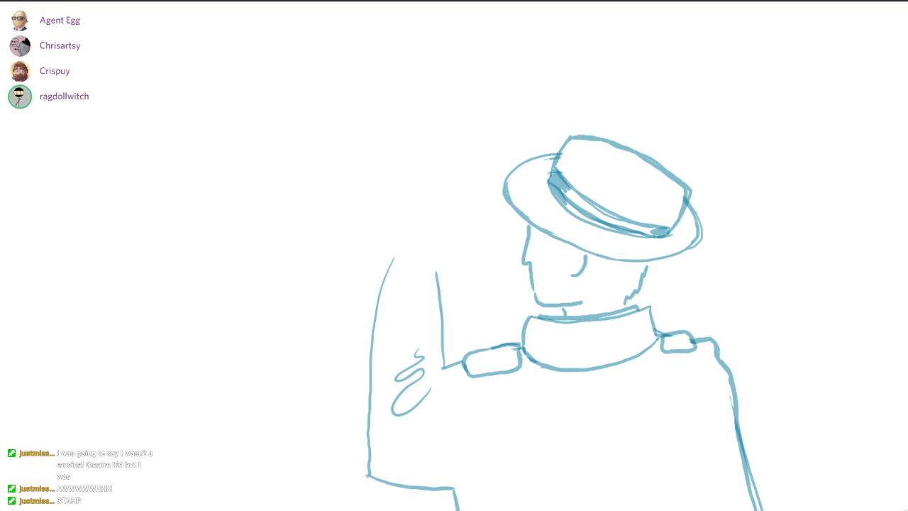
pyautogui.moveTo(507, 509)
pyautogui.mouseDown()
pyautogui.moveTo(489, 480)
pyautogui.moveTo(388, 429)
pyautogui.moveTo(373, 390)
pyautogui.mouseUp()
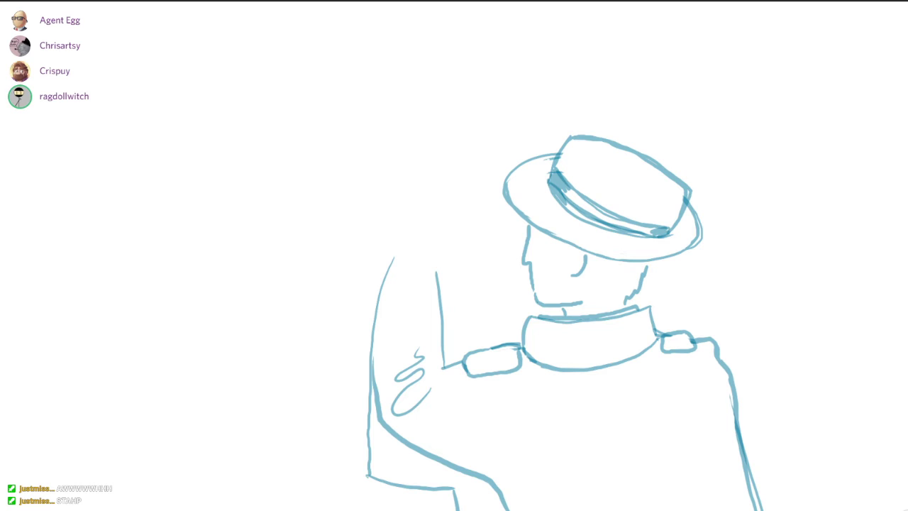
pyautogui.moveTo(480, 478); pyautogui.dragTo(495, 510)
# - Remove the old elbow and lower sleeve lines outside the new contour and retouch the raised arm's outer edge
pyautogui.hotkey('ctrl', 'z')
pyautogui.hotkey('ctrl', 'z')
pyautogui.hotkey('ctrl', 'z')
pyautogui.hotkey('ctrl', 'z')
pyautogui.hotkey('ctrl', 'z')
pyautogui.hotkey('ctrl', 'z')
pyautogui.hotkey('ctrl', 'z')
pyautogui.hotkey('ctrl', 'z')
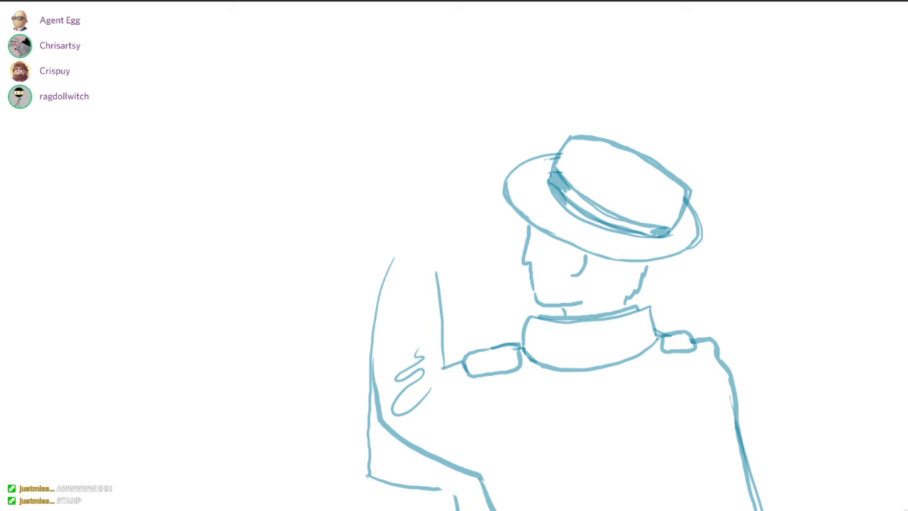
pyautogui.hotkey('ctrl', 'z')
pyautogui.hotkey('ctrl', 'z')
pyautogui.hotkey('ctrl', 'z')
pyautogui.hotkey('ctrl', 'z')
pyautogui.hotkey('ctrl', 'z')
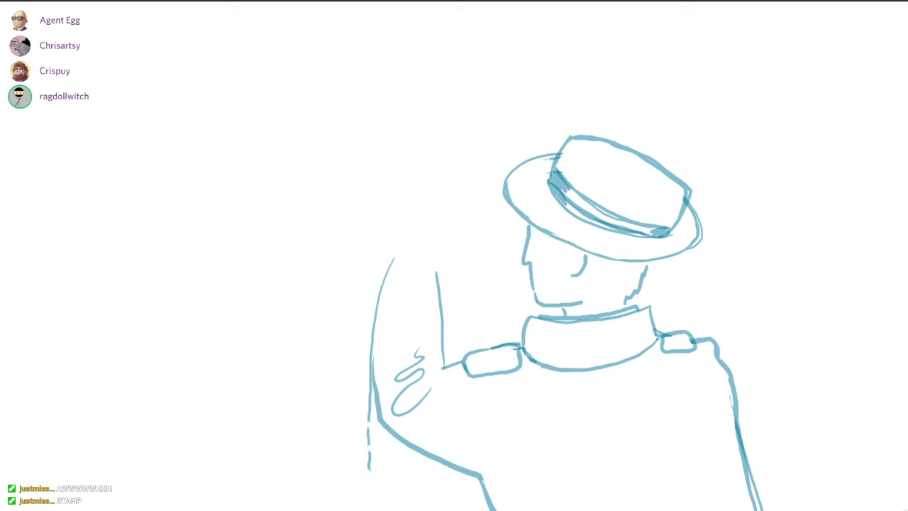
pyautogui.hotkey('ctrl', 'z')
pyautogui.hotkey('ctrl', 'z')
pyautogui.hotkey('ctrl', 'z')
pyautogui.hotkey('ctrl', 'z')
pyautogui.hotkey('ctrl', 'z')
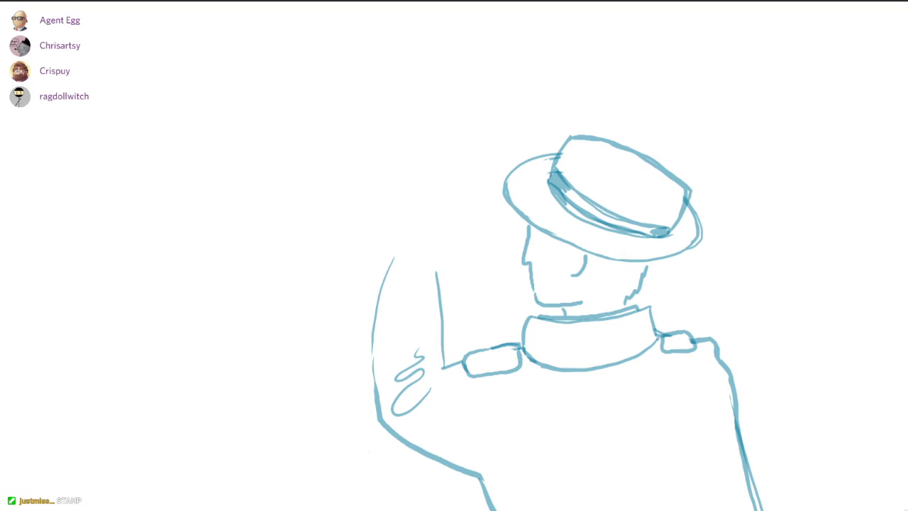
pyautogui.moveTo(372, 335); pyautogui.dragTo(373, 383)
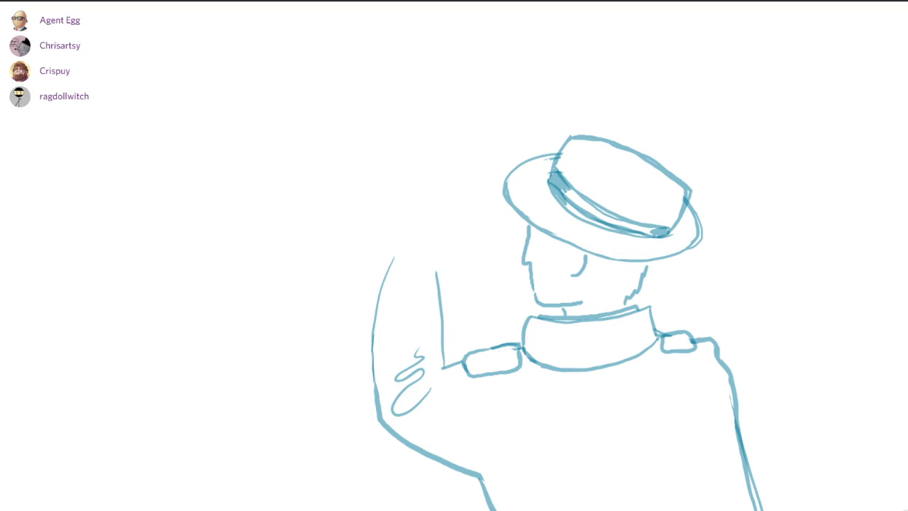
# - Redraw the lowered arm's shoulder higher and rounder, and erase its old contour and epaulette
pyautogui.moveTo(715, 326); pyautogui.dragTo(658, 333)
pyautogui.moveTo(715, 325)
pyautogui.mouseDown()
pyautogui.moveTo(730, 352)
pyautogui.moveTo(750, 510)
pyautogui.mouseUp()
pyautogui.moveTo(727, 348); pyautogui.dragTo(756, 509)
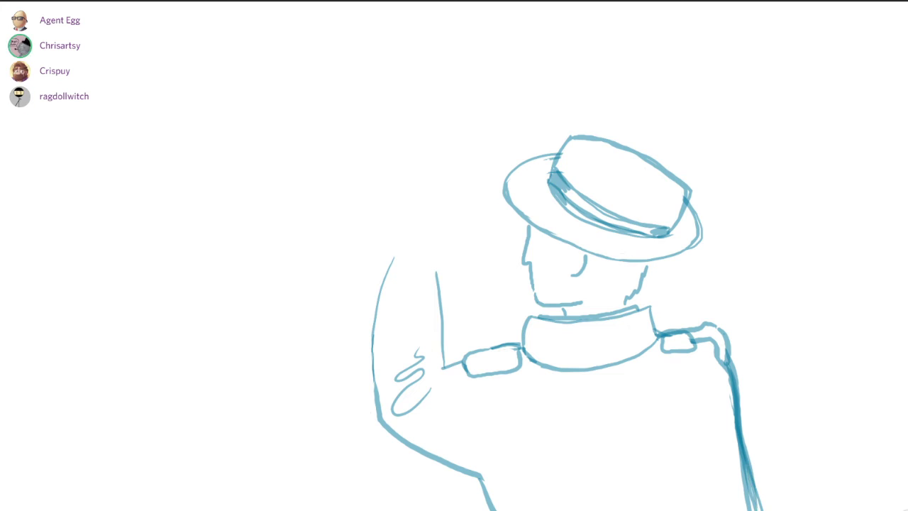
pyautogui.hotkey('ctrl', 'z')
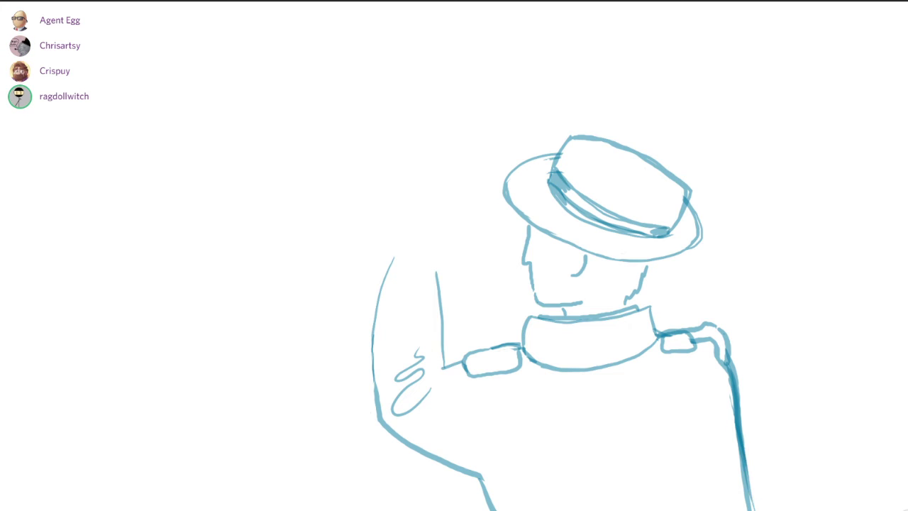
pyautogui.moveTo(720, 366)
pyautogui.mouseDown()
pyautogui.moveTo(705, 339)
pyautogui.moveTo(660, 341)
pyautogui.moveTo(672, 335)
pyautogui.moveTo(666, 349)
pyautogui.moveTo(719, 355)
pyautogui.moveTo(750, 509)
pyautogui.mouseUp()
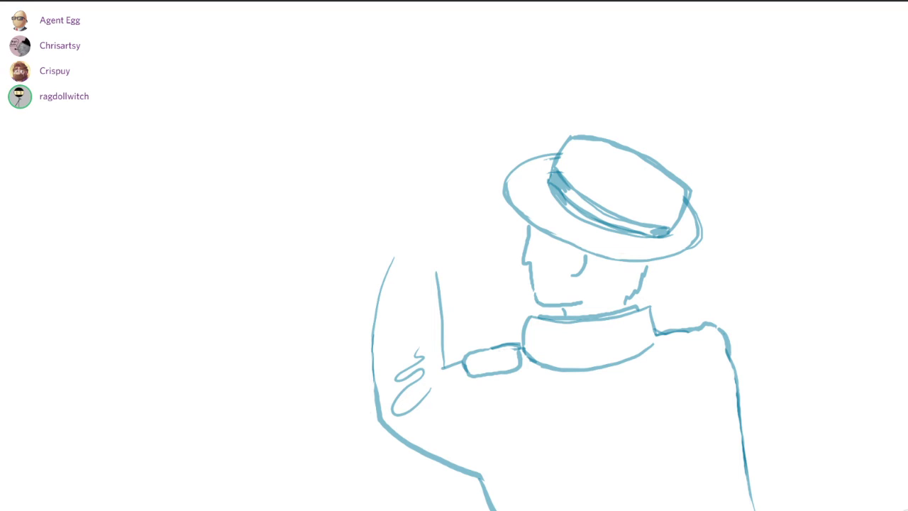
# - Draw a tilted epaulette on the raised-up shoulder of the lowered arm and clean up the adjoining collar corner
pyautogui.moveTo(701, 336)
pyautogui.mouseDown()
pyautogui.moveTo(675, 322)
pyautogui.moveTo(662, 331)
pyautogui.moveTo(678, 344)
pyautogui.moveTo(696, 331)
pyautogui.moveTo(699, 338)
pyautogui.moveTo(666, 344)
pyautogui.moveTo(667, 325)
pyautogui.moveTo(665, 349)
pyautogui.mouseUp()
pyautogui.hotkey('ctrl', 'z')
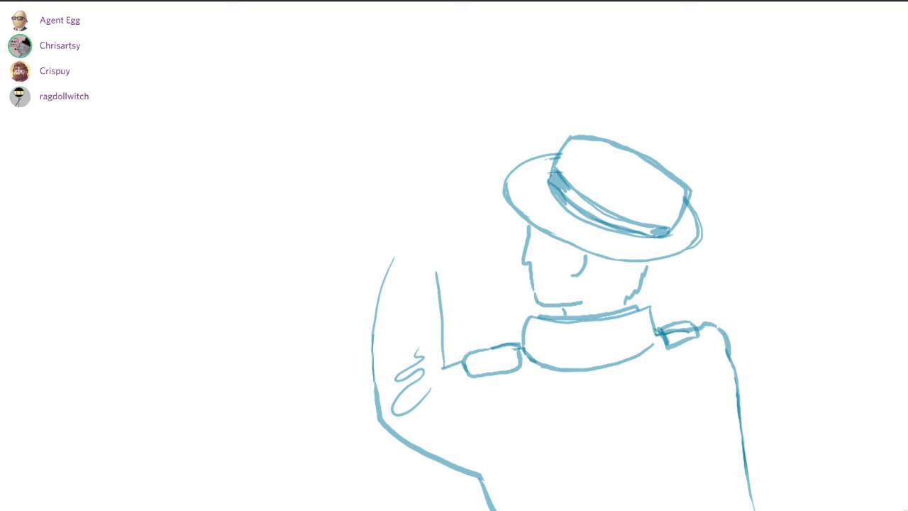
pyautogui.moveTo(664, 332)
pyautogui.mouseDown()
pyautogui.moveTo(692, 329)
pyautogui.moveTo(662, 335)
pyautogui.mouseUp()
pyautogui.moveTo(653, 343)
pyautogui.mouseDown()
pyautogui.moveTo(660, 332)
pyautogui.moveTo(650, 314)
pyautogui.mouseUp()
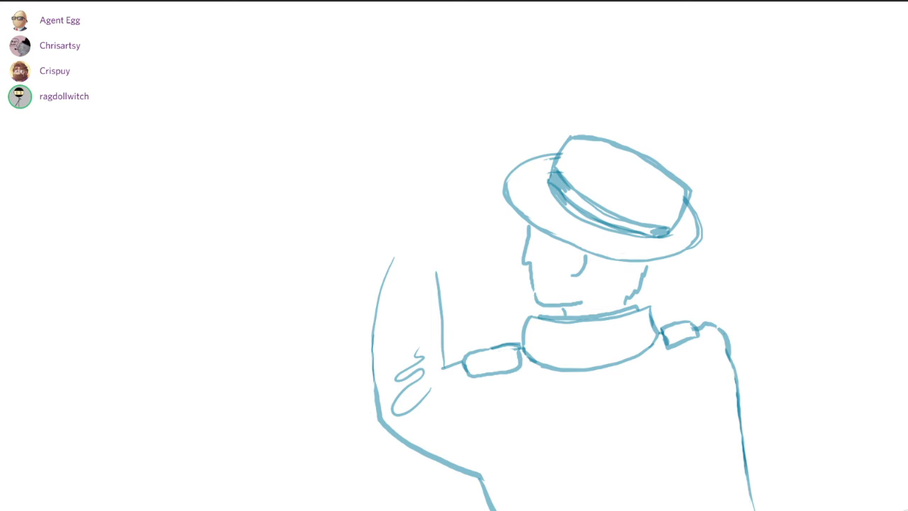
# - Replace the epaulette on the raised arm's shoulder with a boxier, tilted one between the sleeve and the collar
pyautogui.moveTo(522, 369)
pyautogui.mouseDown()
pyautogui.moveTo(515, 344)
pyautogui.moveTo(505, 372)
pyautogui.moveTo(496, 373)
pyautogui.moveTo(485, 350)
pyautogui.moveTo(469, 374)
pyautogui.moveTo(461, 355)
pyautogui.mouseUp()
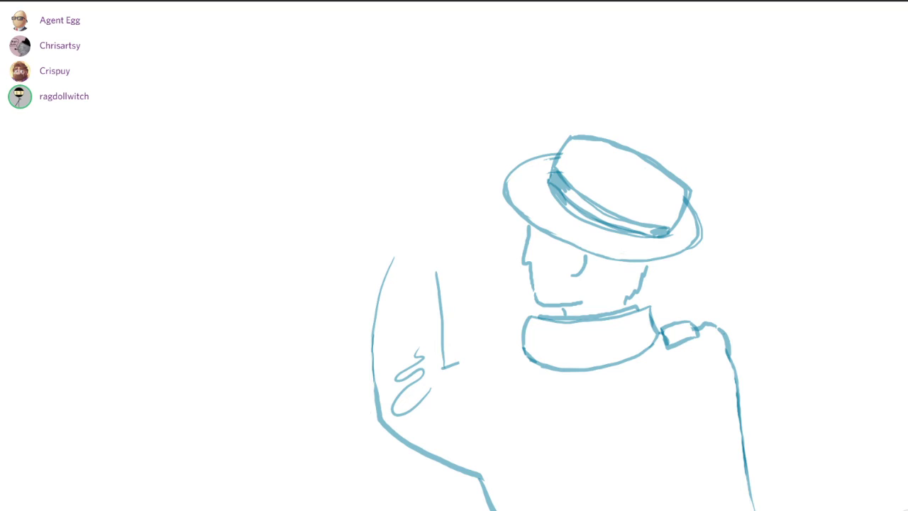
pyautogui.moveTo(508, 347); pyautogui.dragTo(528, 376)
pyautogui.moveTo(479, 357)
pyautogui.mouseDown()
pyautogui.moveTo(495, 380)
pyautogui.moveTo(509, 344)
pyautogui.mouseUp()
pyautogui.moveTo(527, 376); pyautogui.dragTo(495, 383)
pyautogui.hotkey('ctrl', 'z')
pyautogui.hotkey('ctrl', 'z')
pyautogui.hotkey('ctrl', 'z')
pyautogui.hotkey('ctrl', 'z')
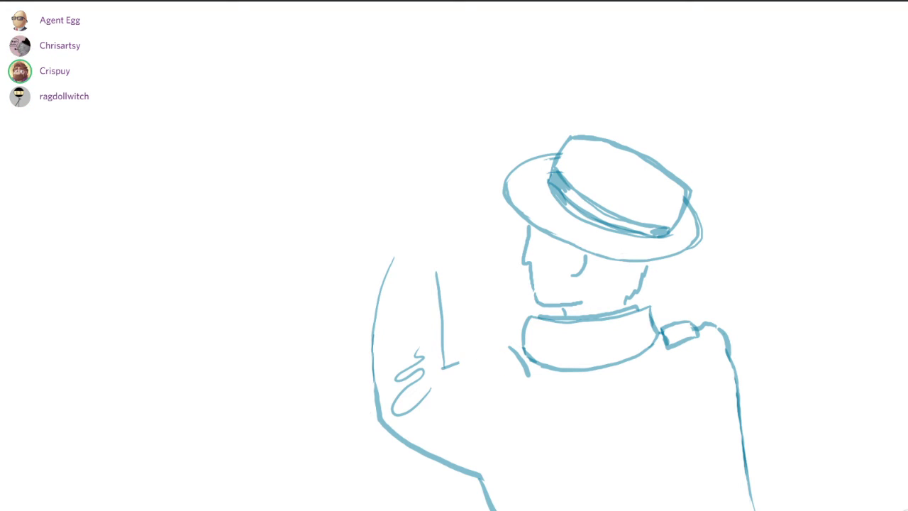
pyautogui.moveTo(474, 387); pyautogui.dragTo(529, 370)
pyautogui.moveTo(461, 357); pyautogui.dragTo(477, 387)
pyautogui.moveTo(508, 342)
pyautogui.mouseDown()
pyautogui.moveTo(482, 343)
pyautogui.moveTo(456, 365)
pyautogui.mouseUp()
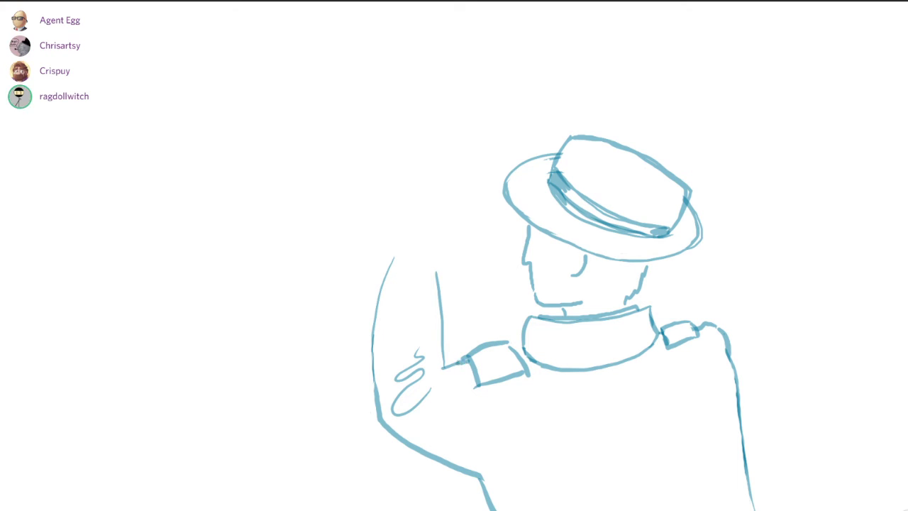
# - Replace the looping elbow creases with a short sleeve fold and jagged wrinkles below the raised arm's shoulder
pyautogui.moveTo(422, 355)
pyautogui.mouseDown()
pyautogui.moveTo(423, 378)
pyautogui.moveTo(417, 386)
pyautogui.moveTo(409, 370)
pyautogui.moveTo(395, 415)
pyautogui.mouseUp()
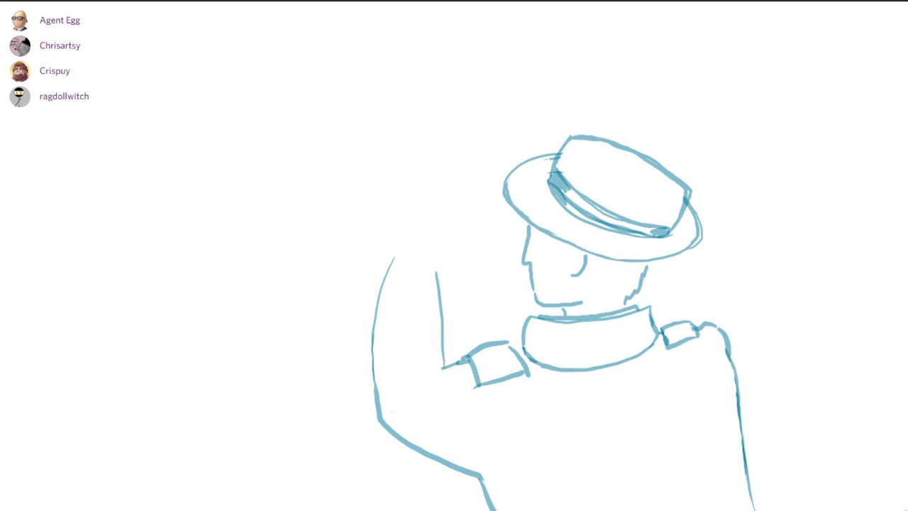
pyautogui.moveTo(436, 369)
pyautogui.mouseDown()
pyautogui.moveTo(428, 371)
pyautogui.moveTo(434, 367)
pyautogui.mouseUp()
pyautogui.moveTo(421, 361); pyautogui.dragTo(429, 348)
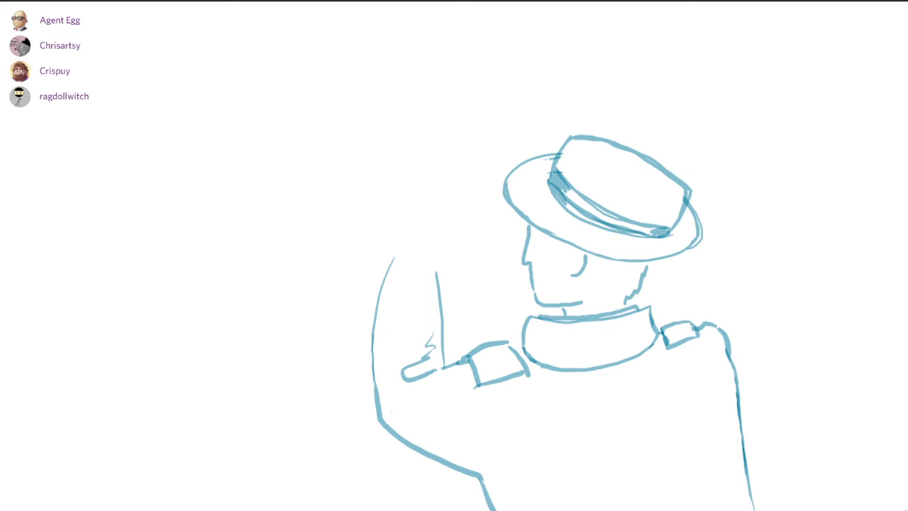
pyautogui.moveTo(436, 382)
pyautogui.mouseDown()
pyautogui.moveTo(461, 411)
pyautogui.moveTo(491, 411)
pyautogui.mouseUp()
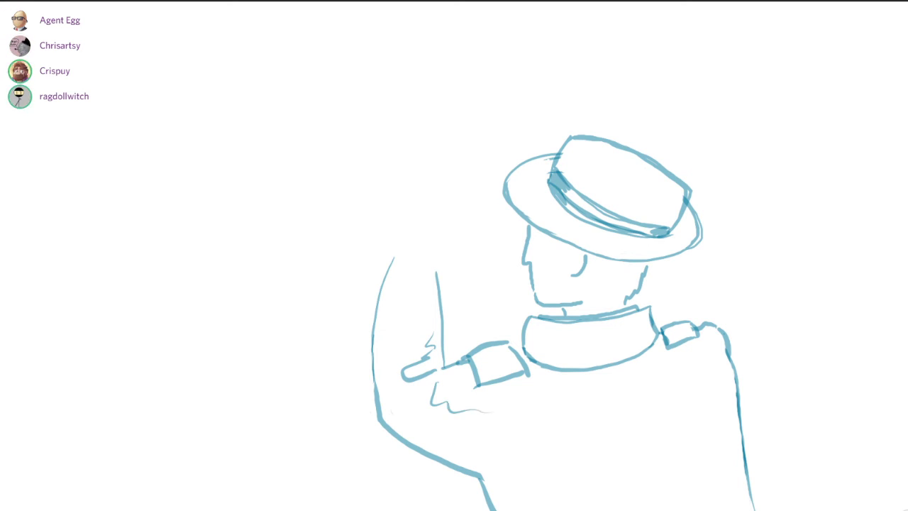
# - Draw the coat back's side seams and slanted yoke line, plus a small rectangular tab with two diverging pleat lines beneath it
pyautogui.moveTo(486, 394); pyautogui.dragTo(525, 509)
pyautogui.moveTo(690, 360); pyautogui.dragTo(716, 509)
pyautogui.moveTo(522, 412); pyautogui.dragTo(686, 378)
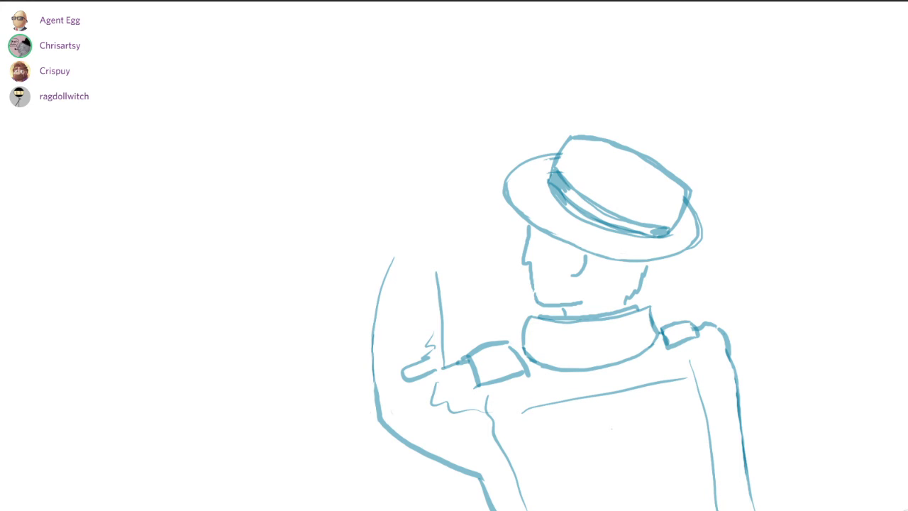
pyautogui.moveTo(609, 426); pyautogui.dragTo(605, 509)
pyautogui.moveTo(593, 415)
pyautogui.mouseDown()
pyautogui.moveTo(646, 427)
pyautogui.moveTo(623, 409)
pyautogui.moveTo(594, 415)
pyautogui.moveTo(647, 475)
pyautogui.moveTo(659, 509)
pyautogui.mouseUp()
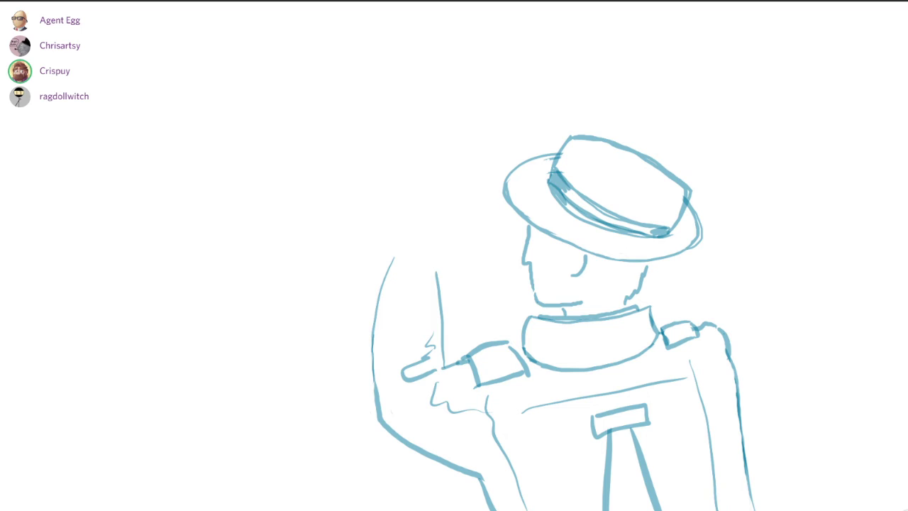
# - Redraw the lowered arm's outer edge as a thicker, straighter line, erase the old contour and add a small fold below the epaulette
pyautogui.moveTo(726, 354); pyautogui.dragTo(731, 509)
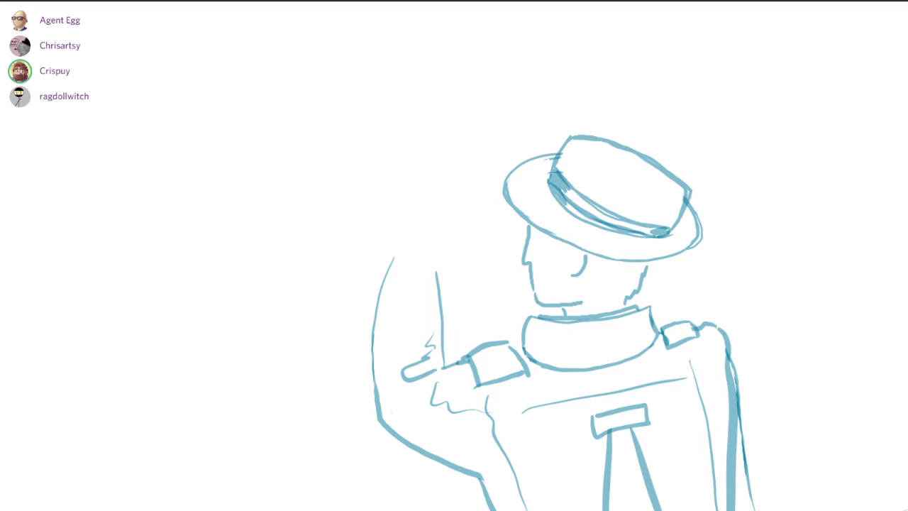
pyautogui.moveTo(736, 383)
pyautogui.mouseDown()
pyautogui.moveTo(732, 360)
pyautogui.moveTo(753, 506)
pyautogui.mouseUp()
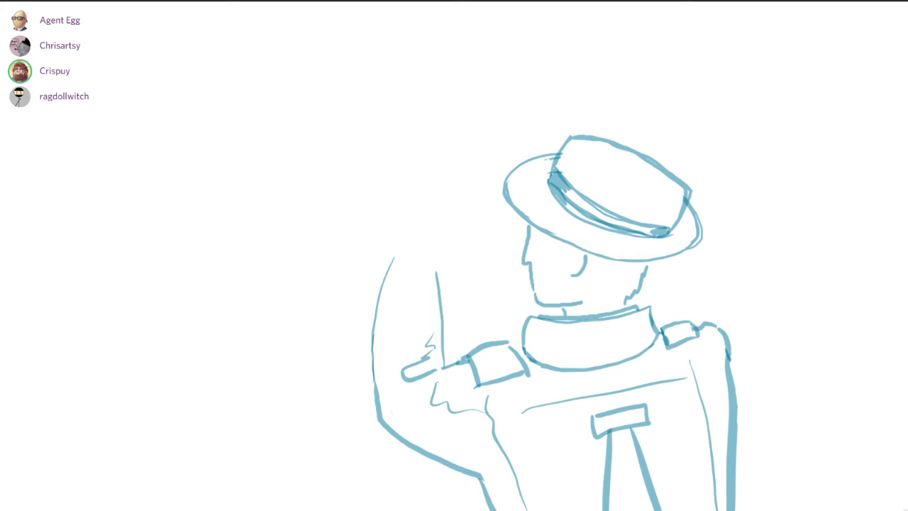
pyautogui.moveTo(706, 339); pyautogui.dragTo(716, 356)
pyautogui.moveTo(699, 382); pyautogui.dragTo(711, 464)
# - Rough in the raised hand with an outer edge, a rounded palm guide and a thumb pointing toward the hat
pyautogui.moveTo(393, 253)
pyautogui.mouseDown()
pyautogui.moveTo(393, 219)
pyautogui.moveTo(423, 173)
pyautogui.mouseUp()
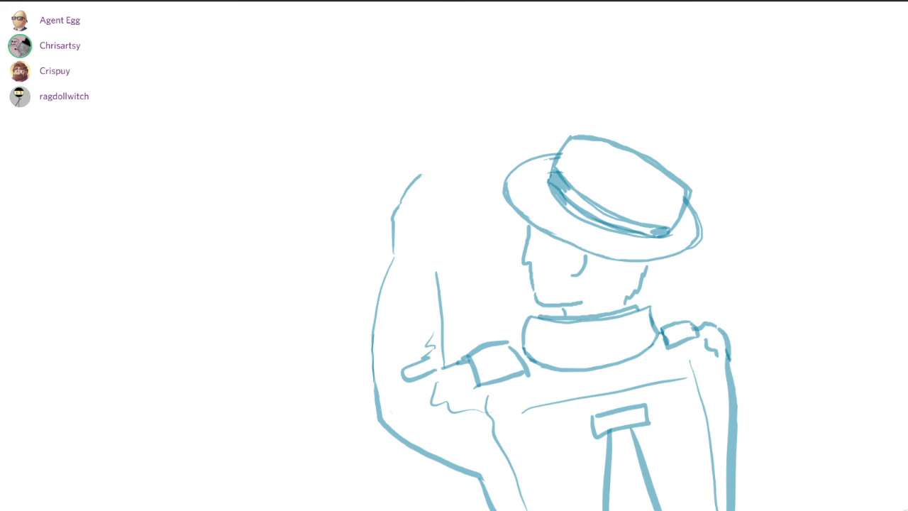
pyautogui.moveTo(406, 199)
pyautogui.mouseDown()
pyautogui.moveTo(410, 252)
pyautogui.moveTo(449, 216)
pyautogui.moveTo(408, 200)
pyautogui.mouseUp()
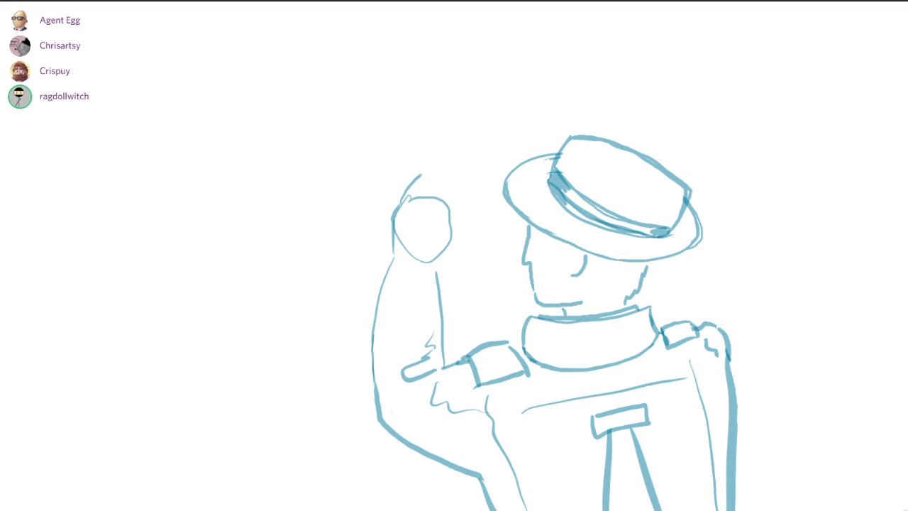
pyautogui.moveTo(450, 240); pyautogui.dragTo(467, 205)
pyautogui.hotkey('ctrl', 'z')
pyautogui.moveTo(471, 187)
pyautogui.mouseDown()
pyautogui.moveTo(458, 209)
pyautogui.moveTo(477, 193)
pyautogui.moveTo(463, 225)
pyautogui.mouseUp()
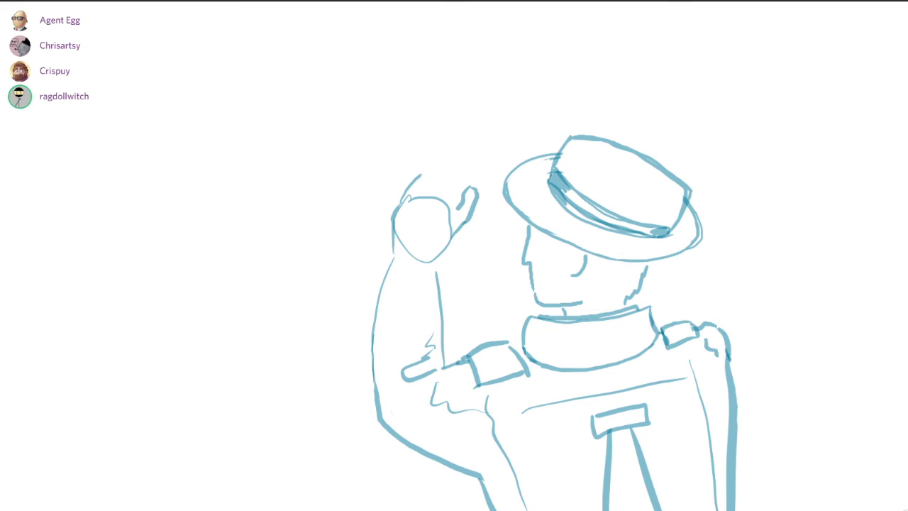
# - Draw the raised hand's fingers fanning upward from the palm beside the thumb
pyautogui.moveTo(465, 163); pyautogui.dragTo(455, 210)
pyautogui.moveTo(462, 165); pyautogui.dragTo(441, 194)
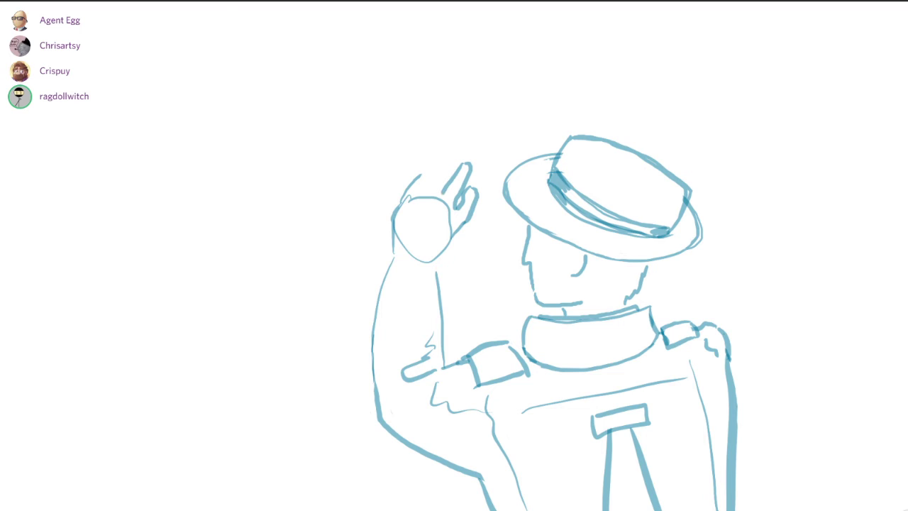
pyautogui.moveTo(466, 160)
pyautogui.mouseDown()
pyautogui.moveTo(456, 156)
pyautogui.moveTo(433, 181)
pyautogui.moveTo(440, 161)
pyautogui.moveTo(417, 178)
pyautogui.mouseUp()
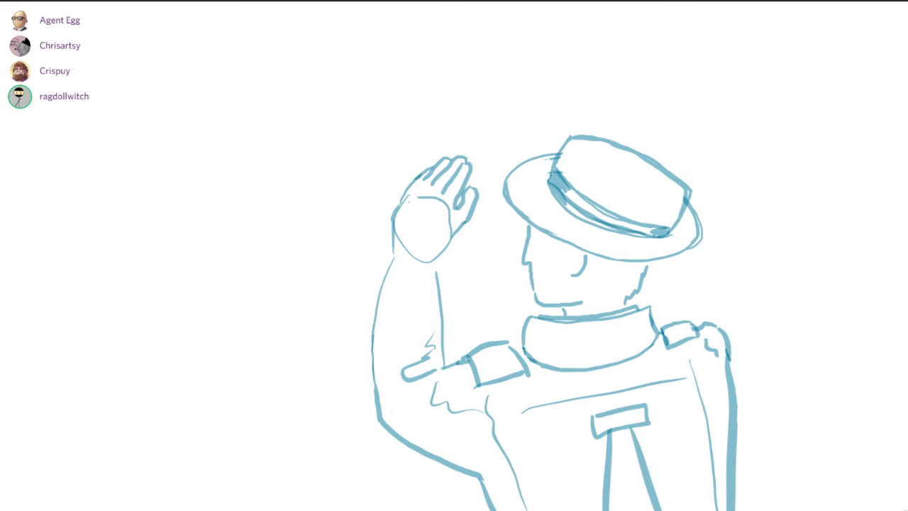
# - Erase the round palm guide from inside the raised hand
pyautogui.moveTo(448, 218)
pyautogui.mouseDown()
pyautogui.moveTo(423, 197)
pyautogui.moveTo(444, 198)
pyautogui.mouseUp()
pyautogui.moveTo(421, 261); pyautogui.dragTo(400, 239)
pyautogui.moveTo(449, 239); pyautogui.dragTo(436, 258)
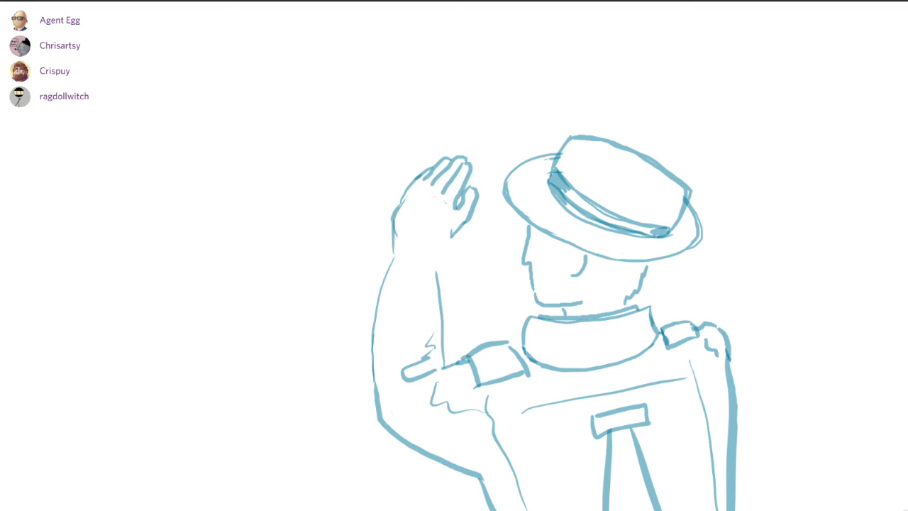
# - Undo the wrist line and outer fingers, and redraw the two outer fingers more upright and spread apart
pyautogui.moveTo(424, 253)
pyautogui.mouseDown()
pyautogui.moveTo(454, 234)
pyautogui.moveTo(435, 245)
pyautogui.moveTo(435, 273)
pyautogui.mouseUp()
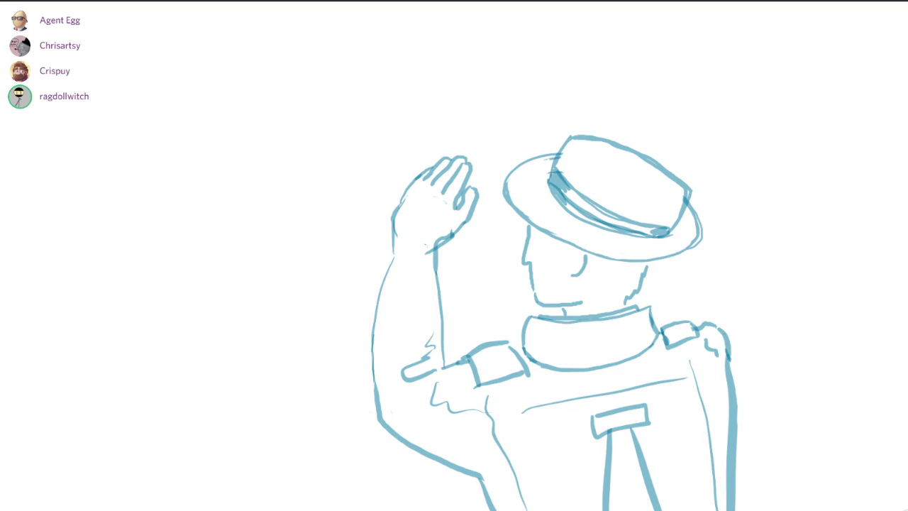
pyautogui.hotkey('ctrl', 'z')
pyautogui.hotkey('ctrl', 'z')
pyautogui.hotkey('ctrl', 'z')
pyautogui.hotkey('ctrl', 'z')
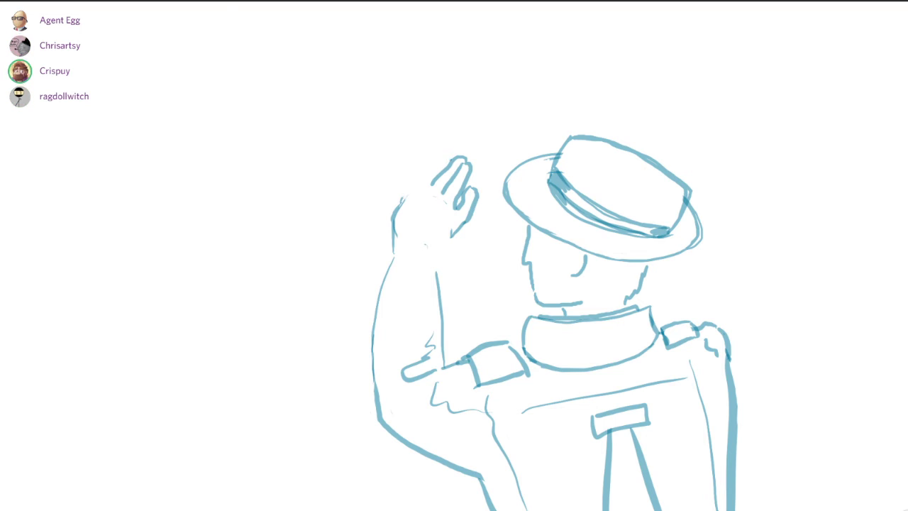
pyautogui.moveTo(405, 200)
pyautogui.mouseDown()
pyautogui.moveTo(408, 164)
pyautogui.moveTo(415, 159)
pyautogui.moveTo(420, 177)
pyautogui.moveTo(429, 147)
pyautogui.moveTo(442, 147)
pyautogui.moveTo(436, 180)
pyautogui.mouseUp()
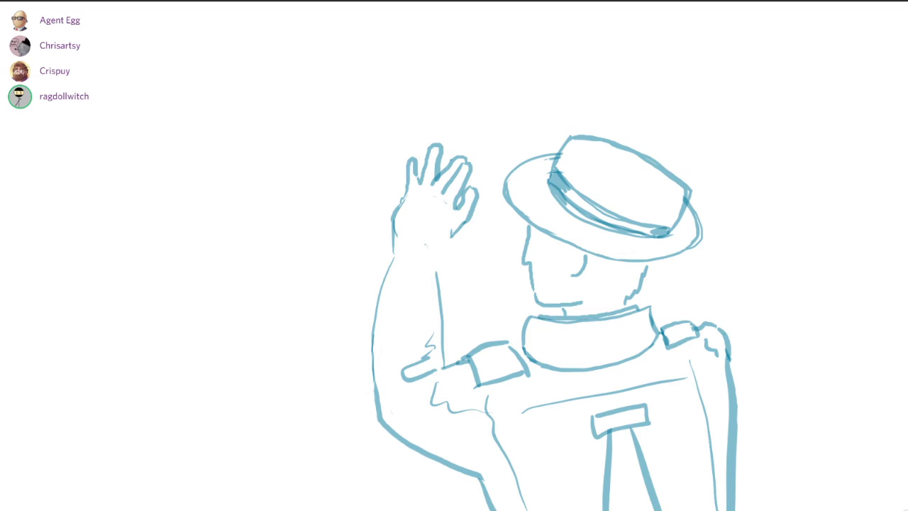
# - Shade the fingers and thumb of the raised hand with a light tint
pyautogui.moveTo(431, 161)
pyautogui.mouseDown()
pyautogui.moveTo(437, 149)
pyautogui.moveTo(467, 159)
pyautogui.mouseUp()
pyautogui.hotkey('ctrl', 'z')
pyautogui.hotkey('ctrl', 'z')
pyautogui.moveTo(432, 158)
pyautogui.mouseDown()
pyautogui.moveTo(461, 160)
pyautogui.moveTo(464, 213)
pyautogui.moveTo(470, 198)
pyautogui.mouseUp()
pyautogui.moveTo(411, 162)
pyautogui.mouseDown()
pyautogui.moveTo(412, 177)
pyautogui.moveTo(439, 191)
pyautogui.mouseUp()
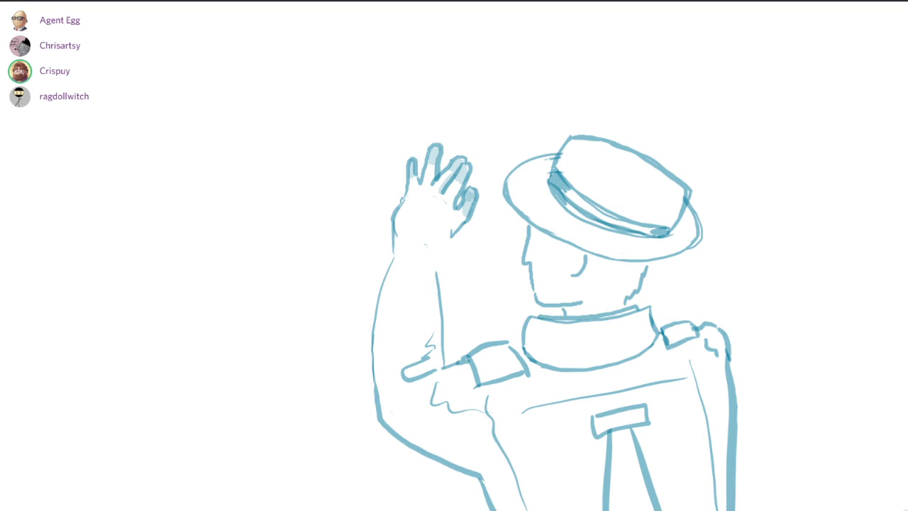
# - Redraw both edges of the raised palm narrowing to the wrist and trim back the tops of the forearm lines
pyautogui.moveTo(397, 202)
pyautogui.mouseDown()
pyautogui.moveTo(395, 231)
pyautogui.moveTo(402, 202)
pyautogui.moveTo(394, 252)
pyautogui.mouseUp()
pyautogui.moveTo(401, 253); pyautogui.dragTo(408, 160)
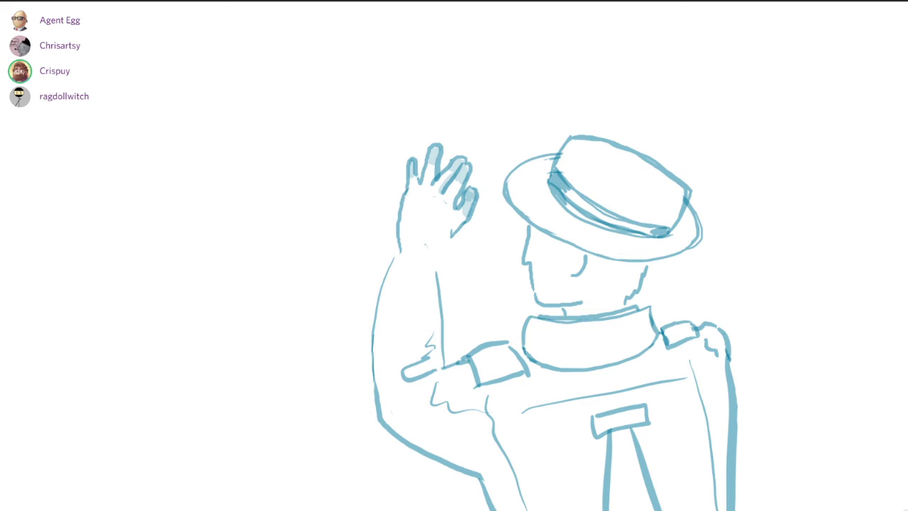
pyautogui.moveTo(450, 237); pyautogui.dragTo(456, 230)
pyautogui.moveTo(426, 250)
pyautogui.mouseDown()
pyautogui.moveTo(457, 229)
pyautogui.moveTo(434, 270)
pyautogui.mouseUp()
pyautogui.hotkey('ctrl', 'z')
pyautogui.hotkey('ctrl', 'z')
pyautogui.hotkey('ctrl', 'z')
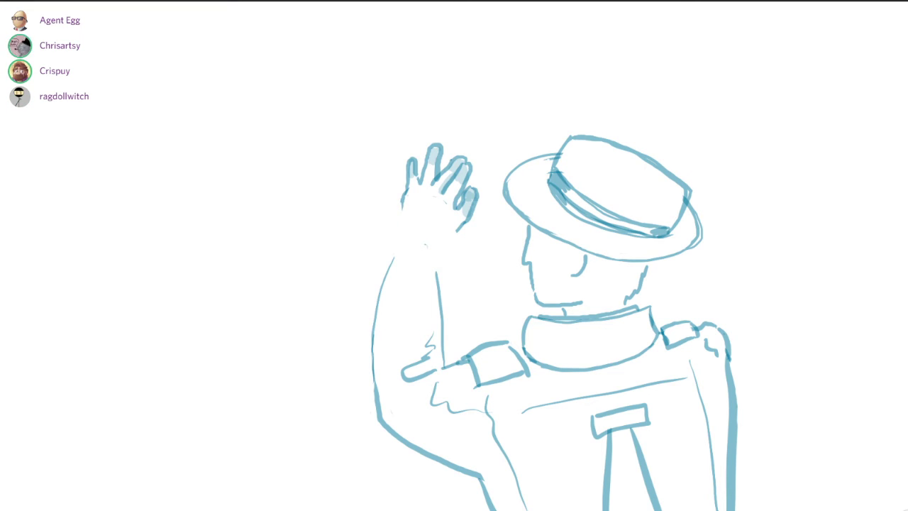
pyautogui.hotkey('ctrl', 'z')
pyautogui.hotkey('ctrl', 'z')
pyautogui.moveTo(401, 242)
pyautogui.mouseDown()
pyautogui.moveTo(402, 206)
pyautogui.moveTo(398, 240)
pyautogui.moveTo(442, 243)
pyautogui.moveTo(458, 225)
pyautogui.moveTo(436, 272)
pyautogui.mouseUp()
pyautogui.hotkey('ctrl', 'z')
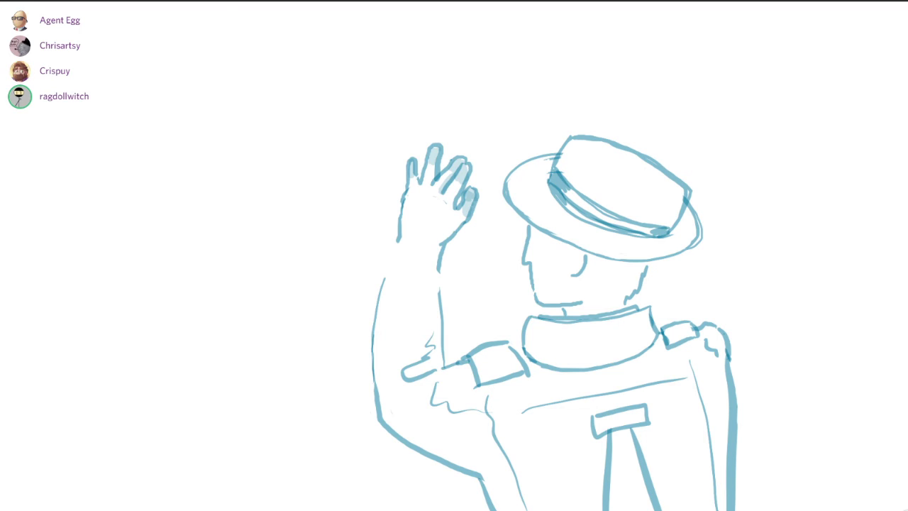
# - Draw the sleeve cuff across the raised wrist with a squarish tabbed strap on its outer side, and connect the inner sleeve edge
pyautogui.moveTo(392, 239)
pyautogui.mouseDown()
pyautogui.moveTo(451, 253)
pyautogui.moveTo(439, 295)
pyautogui.mouseUp()
pyautogui.moveTo(393, 240)
pyautogui.mouseDown()
pyautogui.moveTo(384, 280)
pyautogui.moveTo(399, 282)
pyautogui.moveTo(374, 276)
pyautogui.moveTo(384, 248)
pyautogui.moveTo(401, 252)
pyautogui.mouseUp()
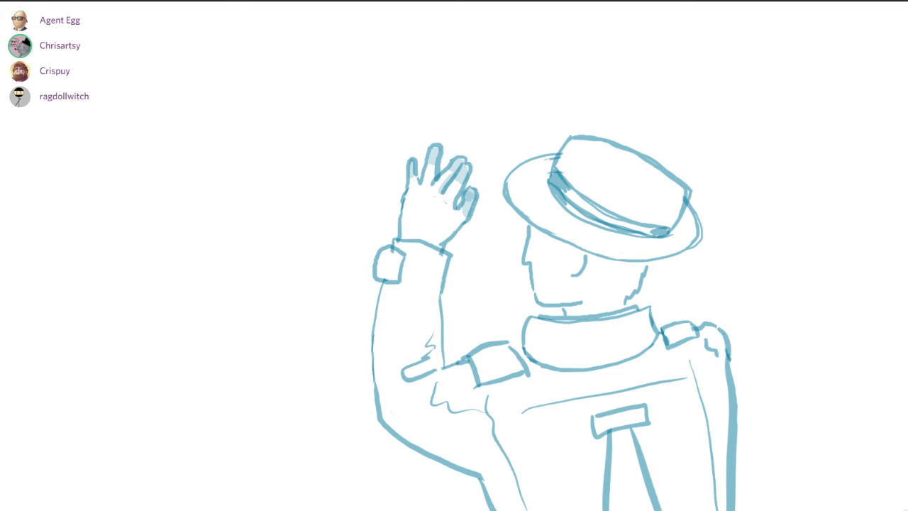
pyautogui.moveTo(444, 267); pyautogui.dragTo(439, 315)
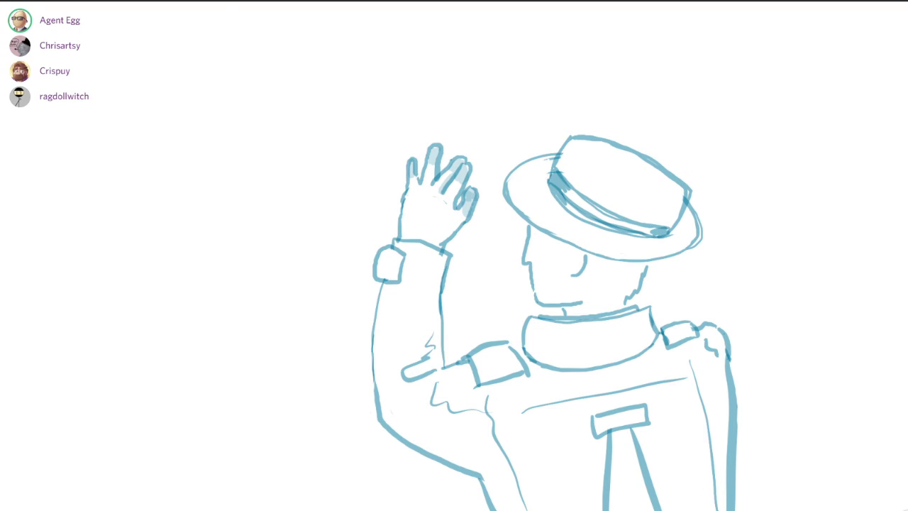
pyautogui.moveTo(404, 264); pyautogui.dragTo(401, 280)
# - Fill the back of the head between the hat brim and collar with dense, dark hair strokes behind the ear
pyautogui.moveTo(658, 264)
pyautogui.mouseDown()
pyautogui.moveTo(649, 297)
pyautogui.moveTo(627, 295)
pyautogui.moveTo(646, 278)
pyautogui.moveTo(638, 271)
pyautogui.moveTo(588, 284)
pyautogui.moveTo(603, 304)
pyautogui.moveTo(621, 299)
pyautogui.mouseUp()
pyautogui.moveTo(603, 300); pyautogui.dragTo(608, 308)
pyautogui.moveTo(620, 308)
pyautogui.mouseDown()
pyautogui.moveTo(650, 287)
pyautogui.moveTo(631, 273)
pyautogui.moveTo(638, 262)
pyautogui.mouseUp()
pyautogui.moveTo(600, 285)
pyautogui.mouseDown()
pyautogui.moveTo(616, 266)
pyautogui.moveTo(599, 258)
pyautogui.moveTo(631, 255)
pyautogui.mouseUp()
pyautogui.moveTo(637, 268)
pyautogui.mouseDown()
pyautogui.moveTo(657, 261)
pyautogui.moveTo(623, 266)
pyautogui.mouseUp()
pyautogui.moveTo(597, 275); pyautogui.dragTo(604, 268)
pyautogui.moveTo(627, 305); pyautogui.dragTo(647, 274)
pyautogui.moveTo(638, 299)
pyautogui.mouseDown()
pyautogui.moveTo(652, 275)
pyautogui.moveTo(628, 289)
pyautogui.mouseUp()
pyautogui.moveTo(614, 308)
pyautogui.mouseDown()
pyautogui.moveTo(624, 287)
pyautogui.moveTo(613, 284)
pyautogui.mouseUp()
pyautogui.moveTo(596, 305); pyautogui.dragTo(606, 271)
pyautogui.moveTo(627, 302); pyautogui.dragTo(656, 268)
pyautogui.moveTo(625, 290); pyautogui.dragTo(638, 272)
pyautogui.moveTo(597, 306); pyautogui.dragTo(604, 295)
pyautogui.moveTo(592, 308); pyautogui.dragTo(591, 272)
pyautogui.moveTo(592, 286); pyautogui.dragTo(598, 278)
pyautogui.moveTo(592, 314); pyautogui.dragTo(593, 293)
pyautogui.moveTo(597, 311); pyautogui.dragTo(602, 306)
pyautogui.moveTo(585, 292); pyautogui.dragTo(588, 277)
pyautogui.moveTo(606, 315); pyautogui.dragTo(612, 305)
pyautogui.moveTo(599, 315)
pyautogui.mouseDown()
pyautogui.moveTo(608, 304)
pyautogui.moveTo(631, 308)
pyautogui.mouseUp()
pyautogui.moveTo(585, 263); pyautogui.dragTo(593, 254)
pyautogui.moveTo(587, 288)
pyautogui.mouseDown()
pyautogui.moveTo(589, 258)
pyautogui.moveTo(603, 260)
pyautogui.mouseUp()
pyautogui.moveTo(590, 271); pyautogui.dragTo(590, 262)
pyautogui.moveTo(589, 265)
pyautogui.mouseDown()
pyautogui.moveTo(609, 252)
pyautogui.moveTo(631, 259)
pyautogui.mouseUp()
pyautogui.moveTo(600, 291); pyautogui.dragTo(605, 264)
pyautogui.moveTo(594, 282)
pyautogui.mouseDown()
pyautogui.moveTo(599, 264)
pyautogui.moveTo(614, 261)
pyautogui.mouseUp()
pyautogui.moveTo(607, 275)
pyautogui.mouseDown()
pyautogui.moveTo(611, 260)
pyautogui.moveTo(604, 264)
pyautogui.mouseUp()
pyautogui.moveTo(593, 292)
pyautogui.mouseDown()
pyautogui.moveTo(600, 261)
pyautogui.moveTo(621, 265)
pyautogui.mouseUp()
pyautogui.moveTo(616, 293); pyautogui.dragTo(633, 268)
pyautogui.moveTo(624, 299); pyautogui.dragTo(650, 269)
pyautogui.moveTo(644, 287); pyautogui.dragTo(655, 268)
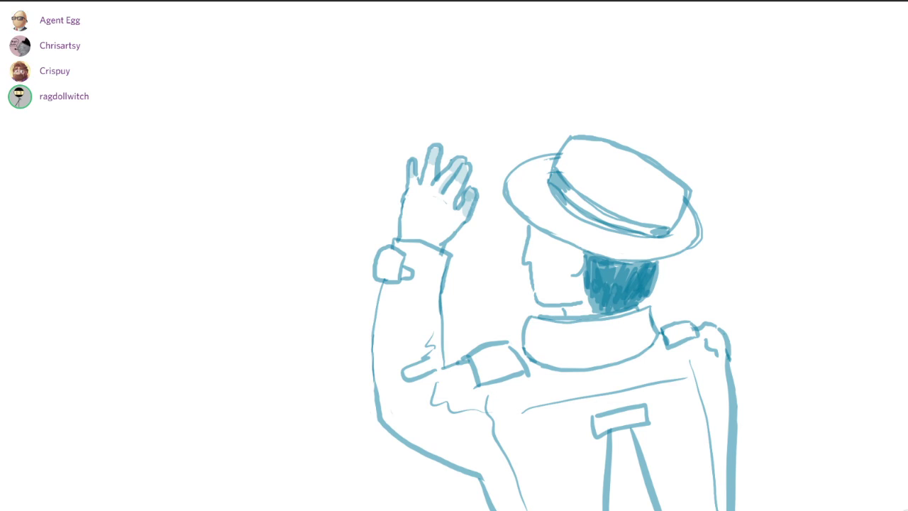
# - Detail the inner ear, darken the brow and eye area, and shade the hat brim's shadow down to the cheek
pyautogui.moveTo(573, 255)
pyautogui.mouseDown()
pyautogui.moveTo(576, 268)
pyautogui.moveTo(578, 250)
pyautogui.mouseUp()
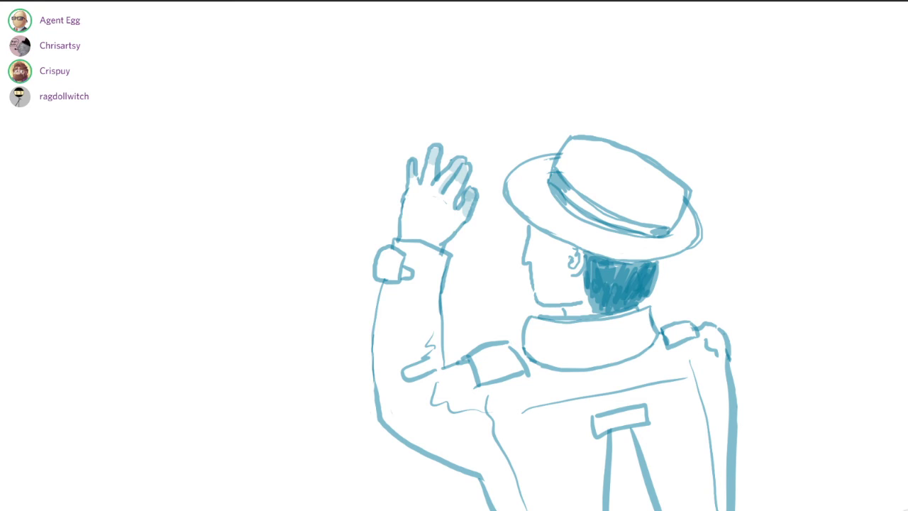
pyautogui.moveTo(533, 239)
pyautogui.mouseDown()
pyautogui.moveTo(545, 245)
pyautogui.moveTo(545, 236)
pyautogui.mouseUp()
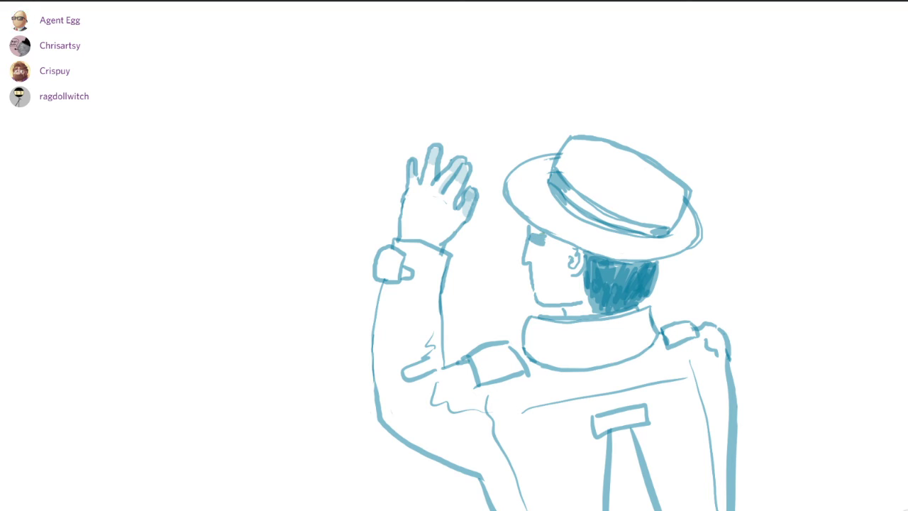
pyautogui.moveTo(529, 239)
pyautogui.mouseDown()
pyautogui.moveTo(546, 237)
pyautogui.moveTo(534, 222)
pyautogui.moveTo(547, 226)
pyautogui.mouseUp()
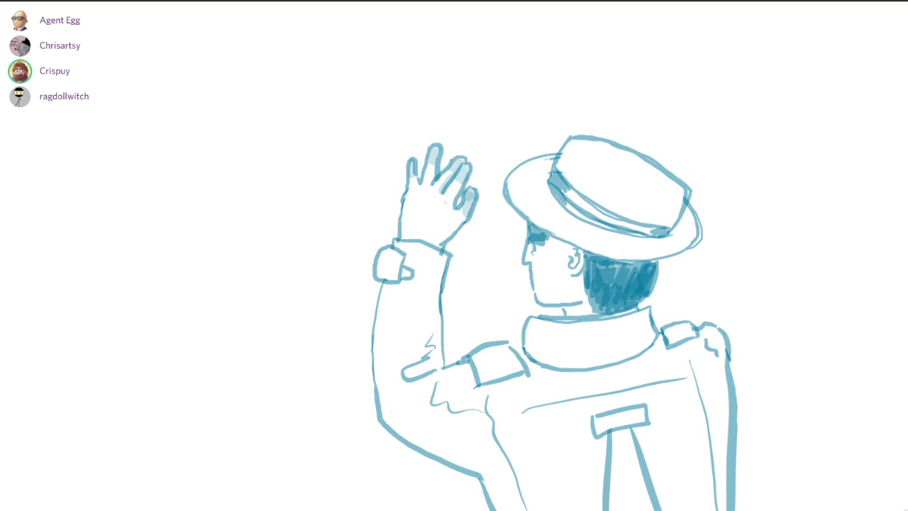
pyautogui.moveTo(542, 275)
pyautogui.mouseDown()
pyautogui.moveTo(565, 254)
pyautogui.moveTo(553, 241)
pyautogui.moveTo(564, 238)
pyautogui.moveTo(571, 254)
pyautogui.moveTo(574, 247)
pyautogui.mouseUp()
pyautogui.moveTo(559, 246)
pyautogui.mouseDown()
pyautogui.moveTo(572, 241)
pyautogui.moveTo(565, 262)
pyautogui.mouseUp()
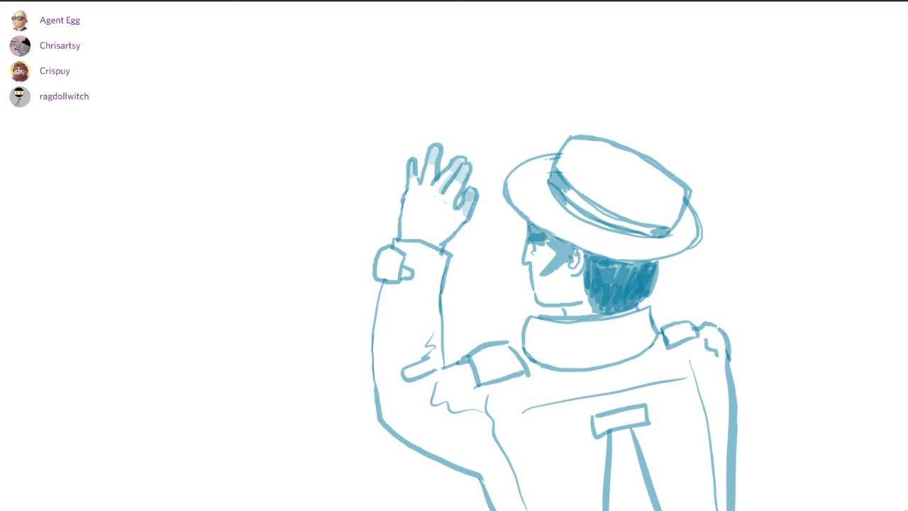
# - Shade the jaw and neck below the ear down to the collar, joining the dark hair
pyautogui.moveTo(552, 303)
pyautogui.mouseDown()
pyautogui.moveTo(575, 278)
pyautogui.moveTo(583, 283)
pyautogui.mouseUp()
pyautogui.moveTo(585, 305); pyautogui.dragTo(586, 291)
pyautogui.moveTo(570, 321); pyautogui.dragTo(580, 305)
pyautogui.moveTo(567, 321); pyautogui.dragTo(576, 303)
pyautogui.moveTo(563, 316)
pyautogui.mouseDown()
pyautogui.moveTo(598, 302)
pyautogui.moveTo(581, 270)
pyautogui.mouseUp()
pyautogui.moveTo(590, 301); pyautogui.dragTo(588, 281)
pyautogui.moveTo(597, 316); pyautogui.dragTo(603, 311)
pyautogui.moveTo(603, 313); pyautogui.dragTo(608, 309)
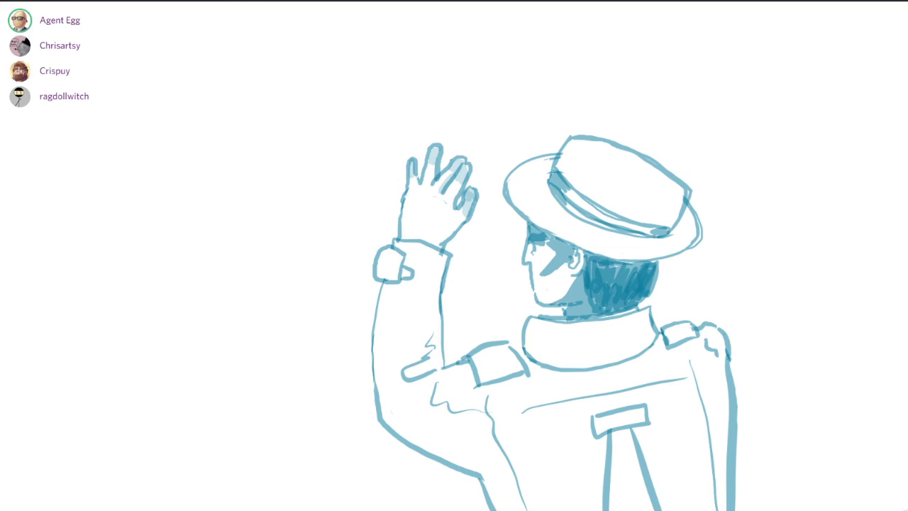
# - Draw a short, slightly smiling mouth line on the profile below the nose, undoing the rejected tries
pyautogui.moveTo(532, 287); pyautogui.dragTo(547, 284)
pyautogui.hotkey('ctrl', 'z')
pyautogui.moveTo(534, 281); pyautogui.dragTo(553, 286)
pyautogui.hotkey('ctrl', 'z')
pyautogui.moveTo(534, 282); pyautogui.dragTo(550, 286)
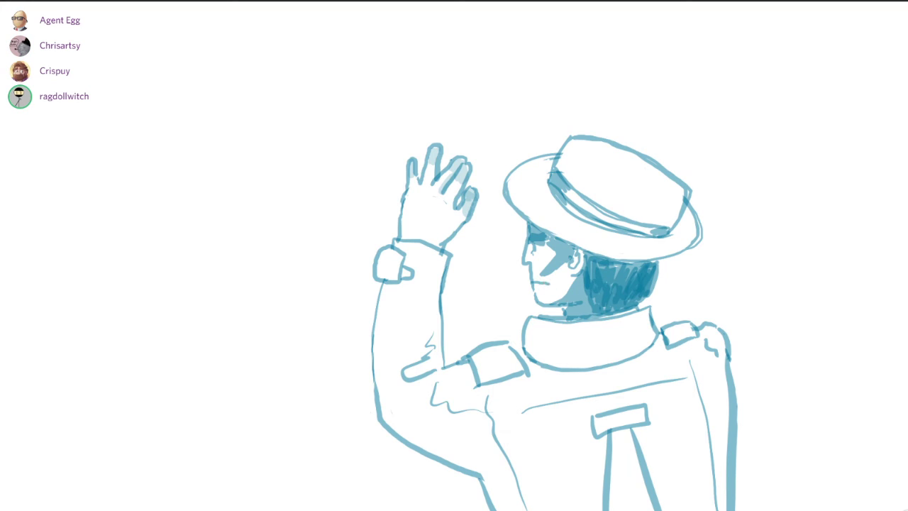
pyautogui.hotkey('ctrl', 'z')
pyautogui.moveTo(534, 285); pyautogui.dragTo(551, 284)
pyautogui.hotkey('ctrl', 'z')
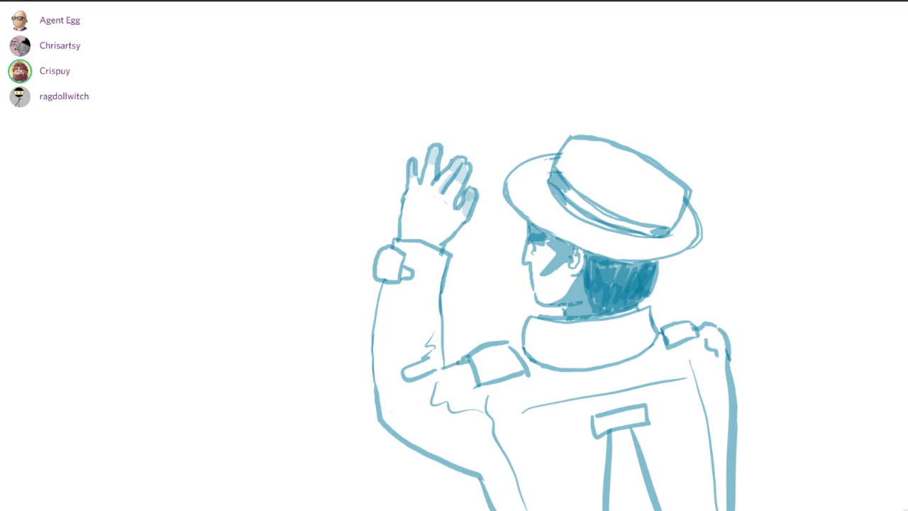
pyautogui.moveTo(539, 282); pyautogui.dragTo(550, 284)
pyautogui.hotkey('ctrl', 'z')
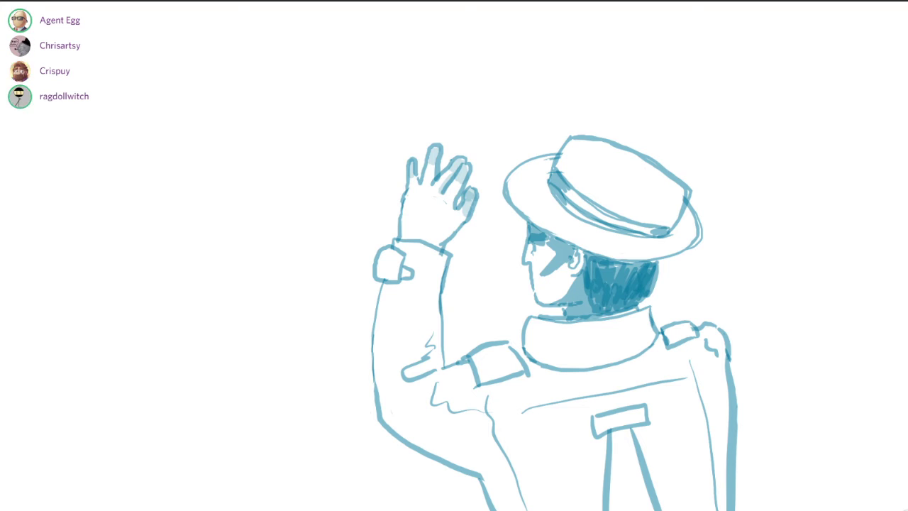
pyautogui.moveTo(532, 283); pyautogui.dragTo(552, 283)
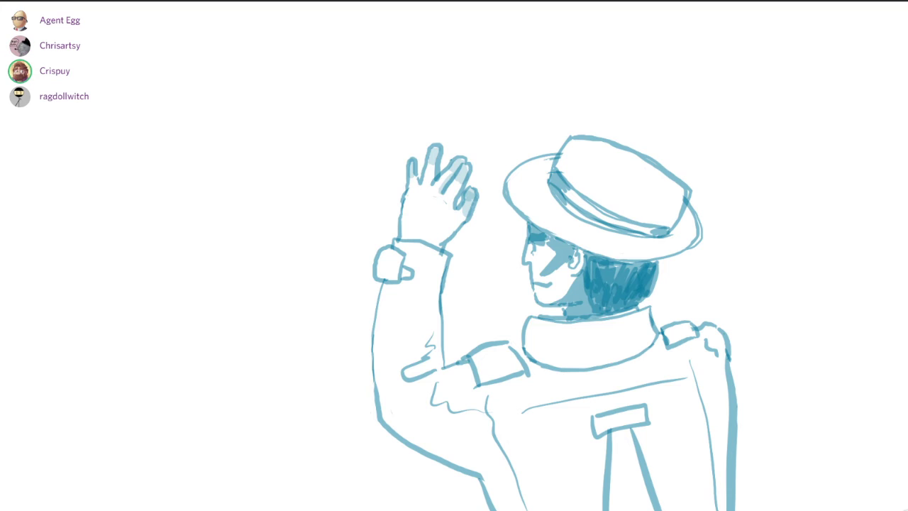
# - Undo the last mouth strokes on the profile, leaving a shorter mouth line
pyautogui.hotkey('ctrl', 'z')
pyautogui.hotkey('ctrl', 'shift', 'z')
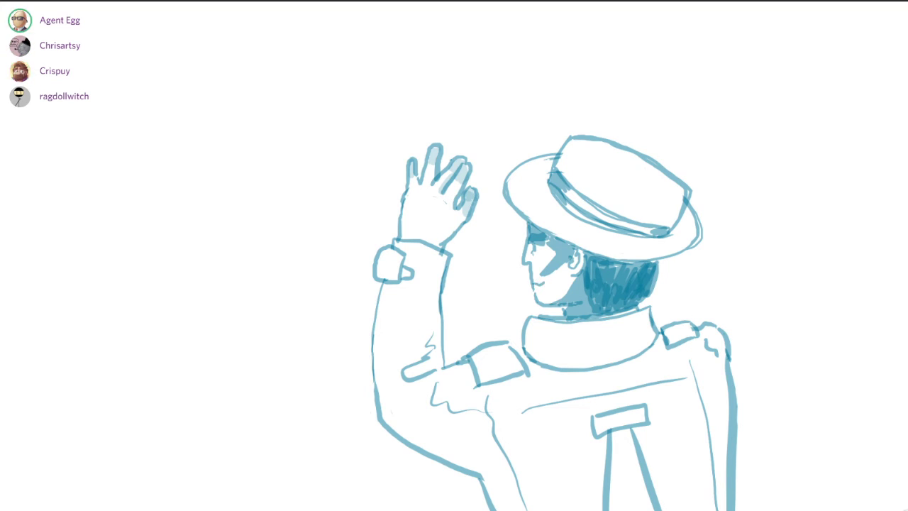
pyautogui.hotkey('ctrl', 'z')
# - Draw a long vertical frame line beside the raised arm and erase its uppermost part above hand level
pyautogui.moveTo(363, 2); pyautogui.dragTo(364, 510)
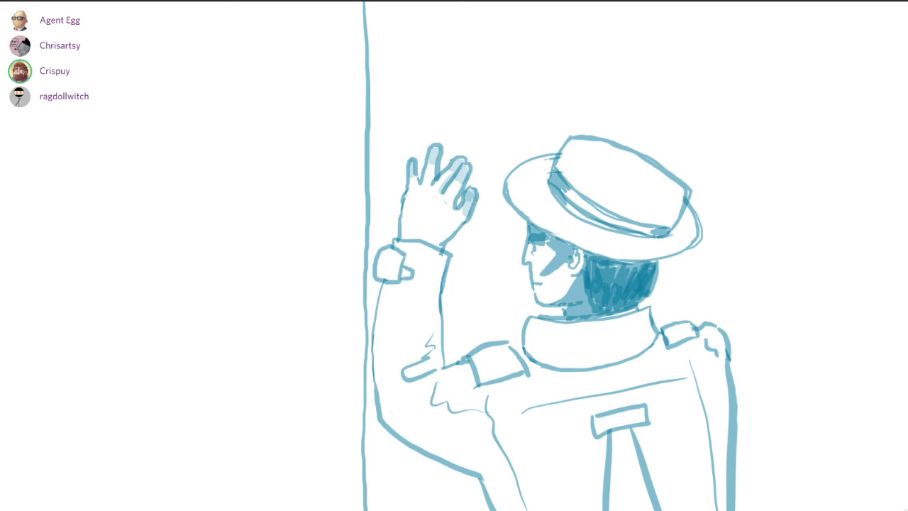
pyautogui.moveTo(367, 71); pyautogui.dragTo(364, 2)
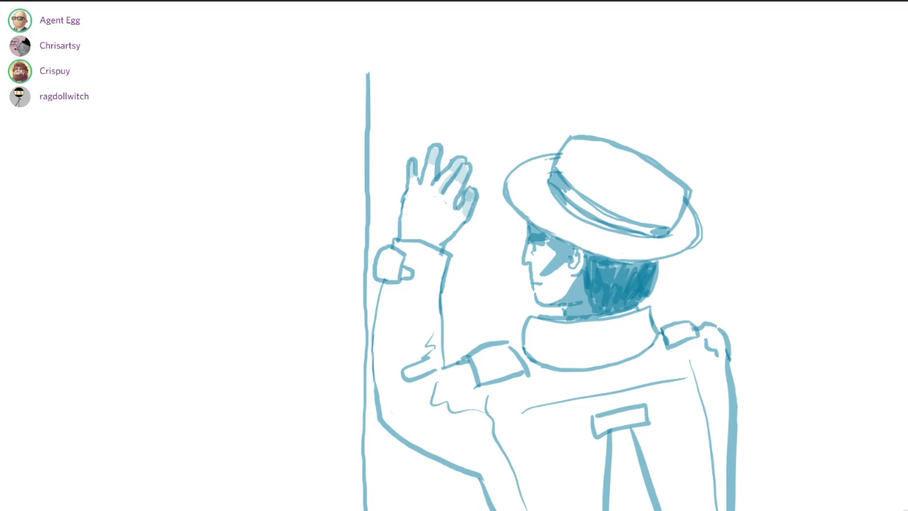
pyautogui.moveTo(662, 114); pyautogui.dragTo(554, 71)
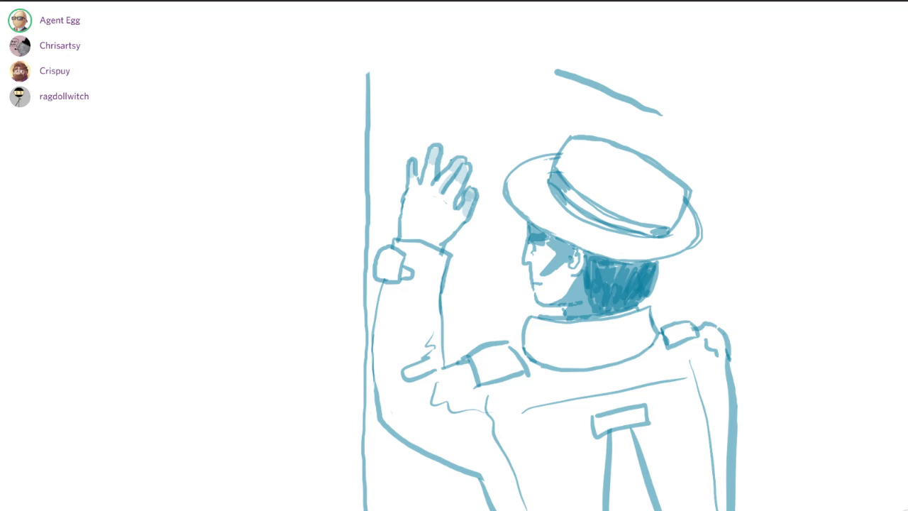
pyautogui.moveTo(689, 106); pyautogui.dragTo(805, 114)
pyautogui.hotkey('ctrl', 'z')
pyautogui.hotkey('ctrl', 'z')
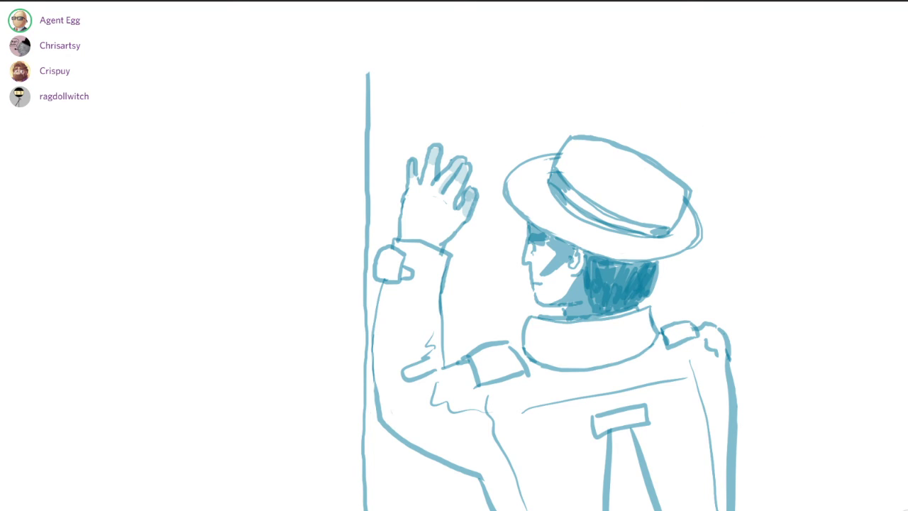
pyautogui.moveTo(560, 98); pyautogui.dragTo(572, 137)
pyautogui.hotkey('ctrl', 'z')
# - Draw a double top edge sloping from the upper end of the vertical frame line to above the hat
pyautogui.moveTo(631, 108); pyautogui.dragTo(363, 68)
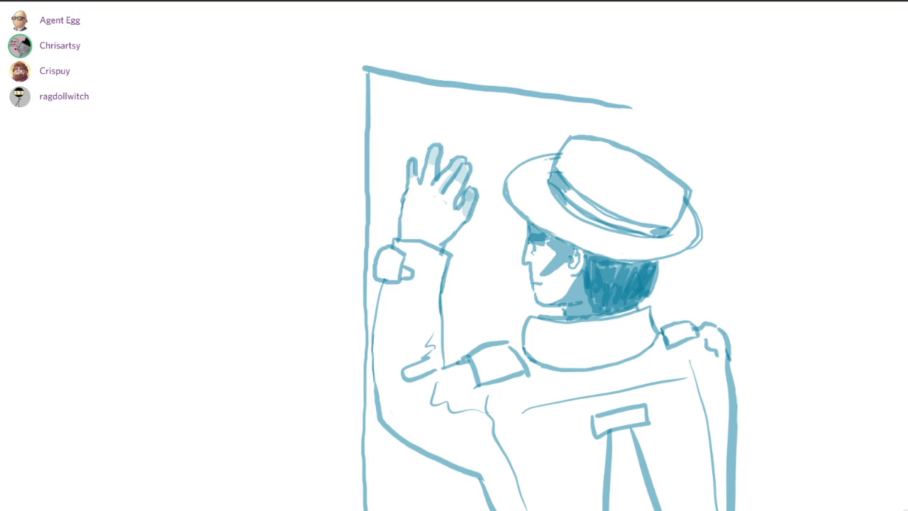
pyautogui.moveTo(363, 68)
pyautogui.mouseDown()
pyautogui.moveTo(405, 54)
pyautogui.moveTo(550, 72)
pyautogui.moveTo(707, 110)
pyautogui.mouseUp()
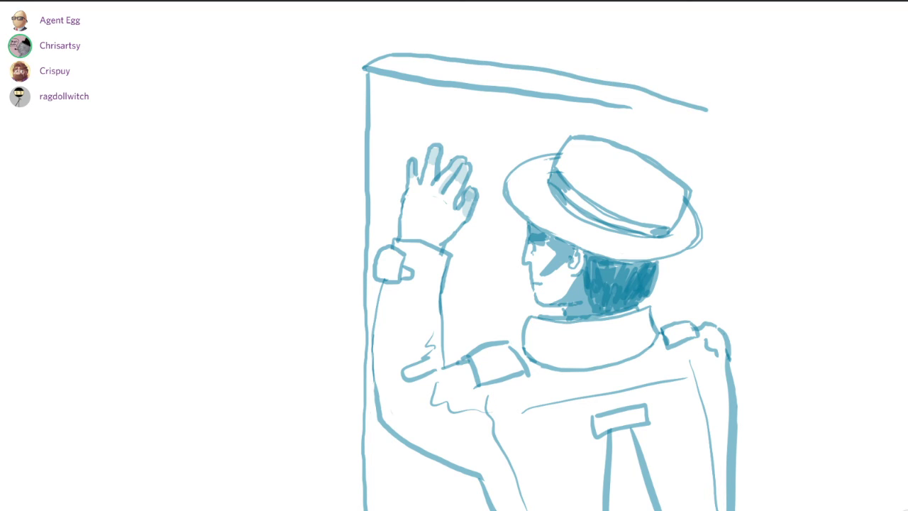
pyautogui.hotkey('ctrl', 'z')
pyautogui.moveTo(365, 68)
pyautogui.mouseDown()
pyautogui.moveTo(384, 58)
pyautogui.moveTo(431, 62)
pyautogui.moveTo(666, 101)
pyautogui.mouseUp()
pyautogui.moveTo(607, 103); pyautogui.dragTo(653, 111)
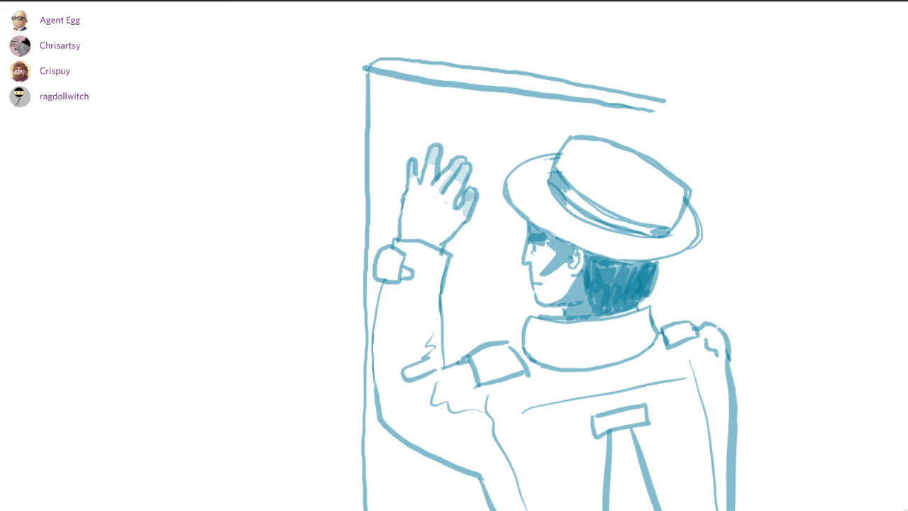
# - Sketch a wide rectangular sign with two rounded shapes on its upper edge and a small dark-filled bar above it
pyautogui.moveTo(60, 234)
pyautogui.mouseDown()
pyautogui.moveTo(156, 233)
pyautogui.moveTo(261, 310)
pyautogui.moveTo(122, 351)
pyautogui.moveTo(57, 261)
pyautogui.moveTo(57, 244)
pyautogui.mouseUp()
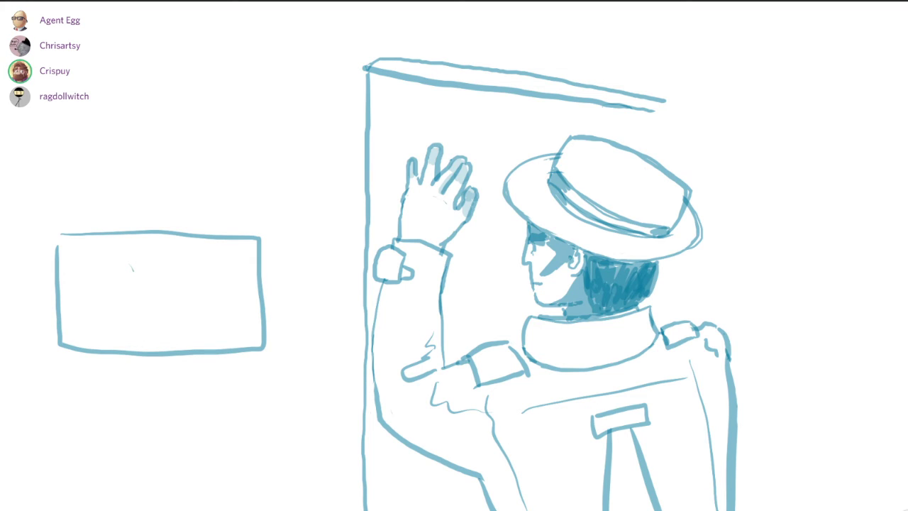
pyautogui.moveTo(110, 233)
pyautogui.mouseDown()
pyautogui.moveTo(133, 223)
pyautogui.moveTo(152, 232)
pyautogui.moveTo(159, 222)
pyautogui.moveTo(153, 231)
pyautogui.mouseUp()
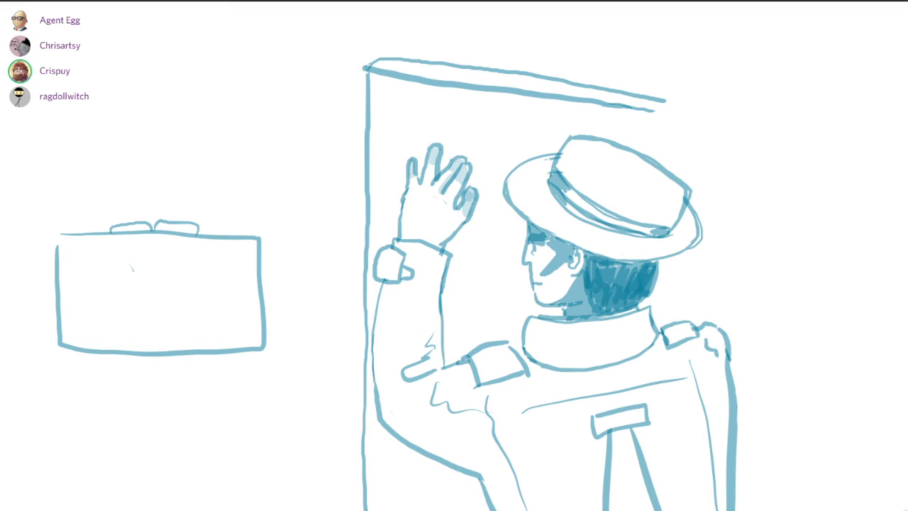
pyautogui.moveTo(116, 183)
pyautogui.mouseDown()
pyautogui.moveTo(148, 199)
pyautogui.moveTo(190, 198)
pyautogui.moveTo(191, 179)
pyautogui.moveTo(117, 176)
pyautogui.mouseUp()
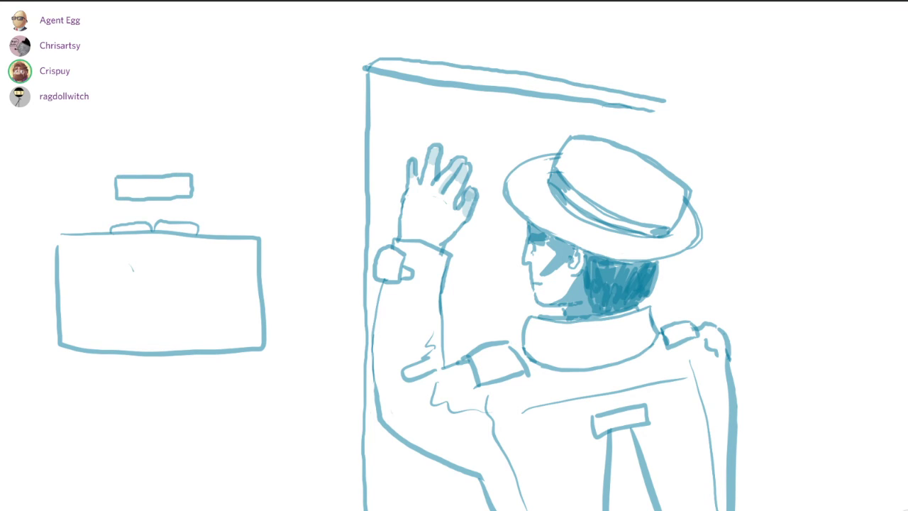
pyautogui.moveTo(119, 180)
pyautogui.mouseDown()
pyautogui.moveTo(122, 195)
pyautogui.moveTo(118, 178)
pyautogui.moveTo(147, 192)
pyautogui.moveTo(127, 182)
pyautogui.moveTo(159, 179)
pyautogui.moveTo(142, 196)
pyautogui.moveTo(177, 183)
pyautogui.moveTo(183, 196)
pyautogui.moveTo(190, 177)
pyautogui.moveTo(192, 195)
pyautogui.moveTo(115, 195)
pyautogui.moveTo(187, 178)
pyautogui.moveTo(125, 183)
pyautogui.mouseUp()
pyautogui.moveTo(187, 180)
pyautogui.mouseDown()
pyautogui.moveTo(177, 198)
pyautogui.moveTo(125, 192)
pyautogui.moveTo(174, 197)
pyautogui.mouseUp()
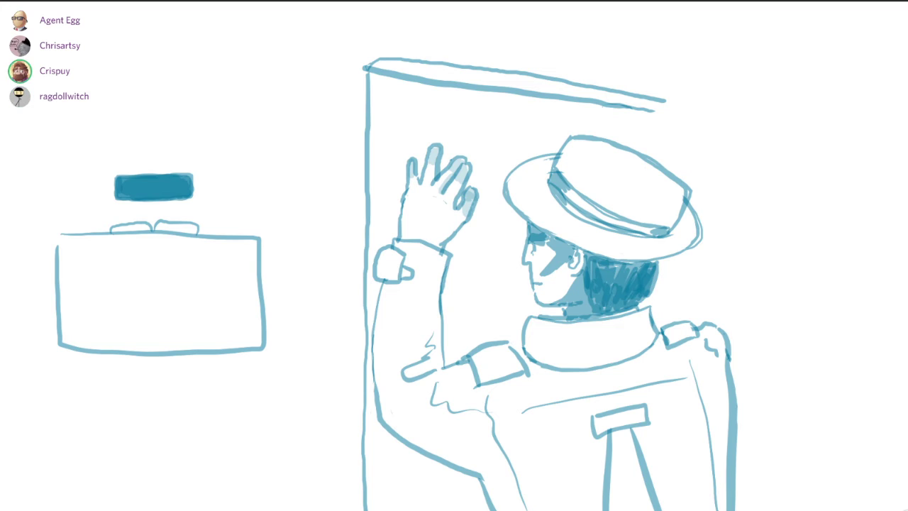
# - Draw a large window frame around the dark bar behind the sign, undoing the trial centre line
pyautogui.moveTo(54, 62)
pyautogui.mouseDown()
pyautogui.moveTo(260, 59)
pyautogui.moveTo(275, 244)
pyautogui.moveTo(265, 256)
pyautogui.mouseUp()
pyautogui.moveTo(54, 257)
pyautogui.mouseDown()
pyautogui.moveTo(31, 144)
pyautogui.moveTo(53, 61)
pyautogui.mouseUp()
pyautogui.moveTo(146, 66); pyautogui.dragTo(150, 164)
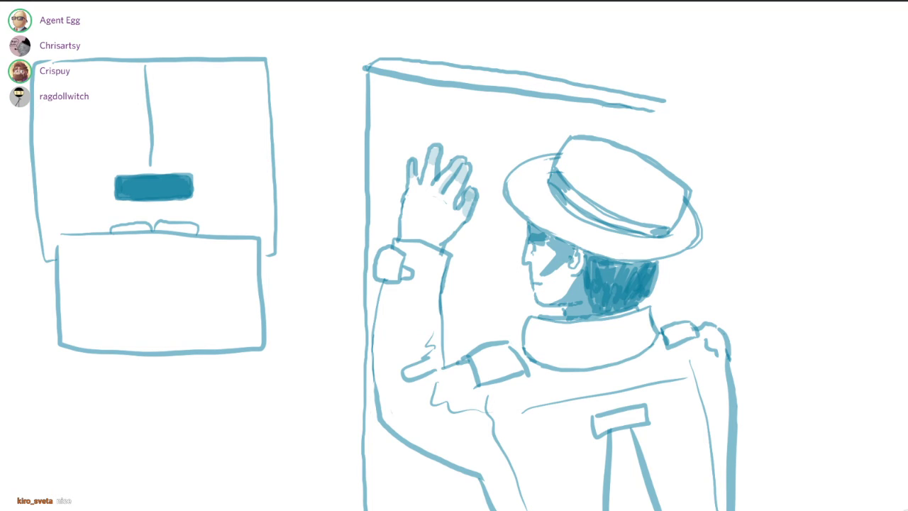
pyautogui.hotkey('ctrl', 'z')
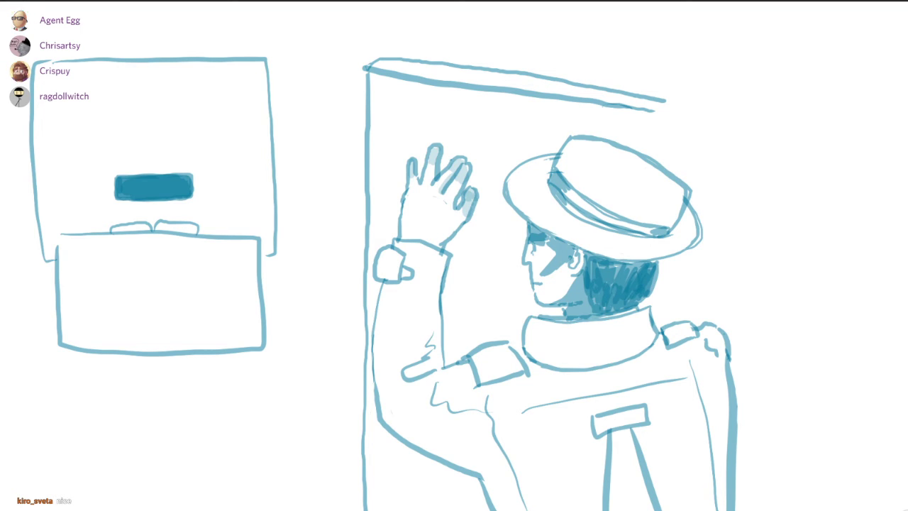
pyautogui.moveTo(119, 226)
pyautogui.mouseDown()
pyautogui.moveTo(126, 206)
pyautogui.moveTo(187, 206)
pyautogui.mouseUp()
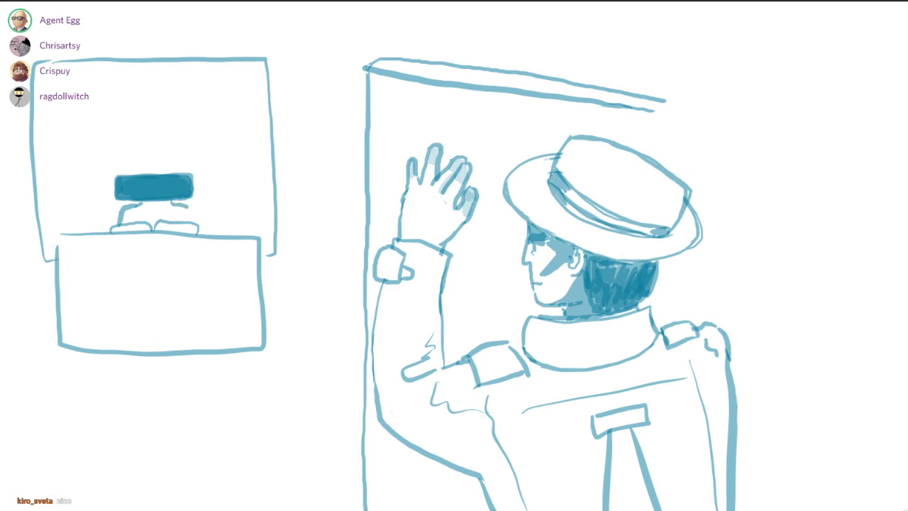
pyautogui.hotkey('ctrl', 'z')
pyautogui.moveTo(166, 203)
pyautogui.mouseDown()
pyautogui.moveTo(186, 210)
pyautogui.moveTo(188, 226)
pyautogui.mouseUp()
pyautogui.hotkey('ctrl', 'z')
pyautogui.hotkey('ctrl', 'z')
pyautogui.hotkey('ctrl', 'z')
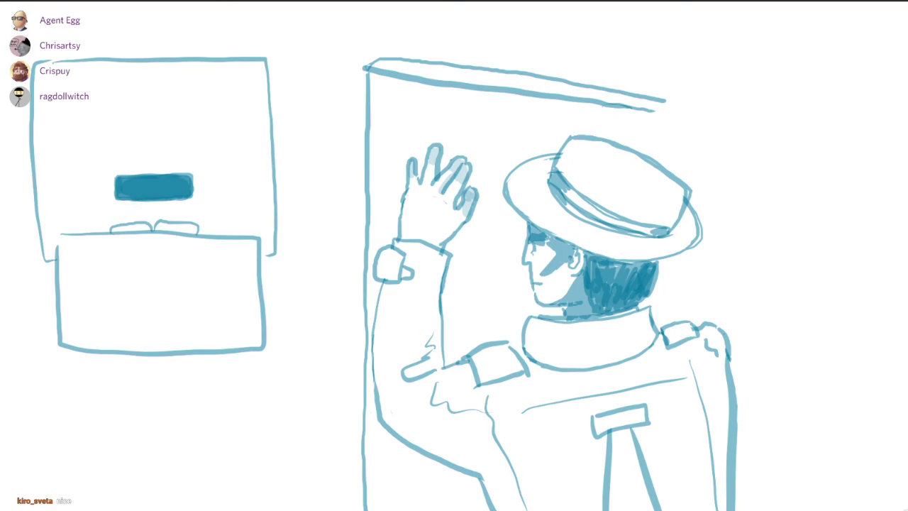
# - Draw curved outer contours and small inner marks joining the dark bar to the rounded shapes on the sign
pyautogui.moveTo(104, 234); pyautogui.dragTo(125, 202)
pyautogui.moveTo(203, 234)
pyautogui.mouseDown()
pyautogui.moveTo(188, 203)
pyautogui.moveTo(192, 222)
pyautogui.mouseUp()
pyautogui.moveTo(125, 222); pyautogui.dragTo(138, 211)
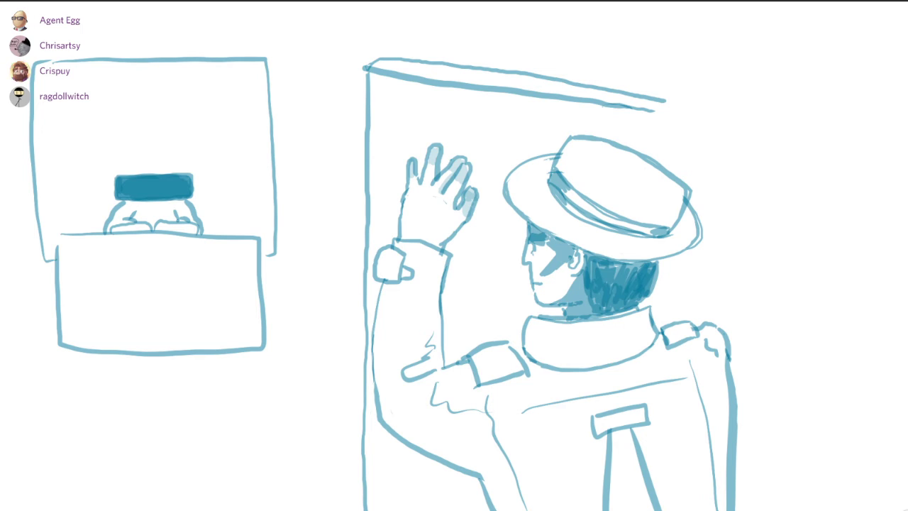
# - Enlarge the dark bar above the sign with a bigger rectangle outline and fill it solidly
pyautogui.moveTo(101, 200)
pyautogui.mouseDown()
pyautogui.moveTo(113, 160)
pyautogui.moveTo(194, 159)
pyautogui.moveTo(206, 202)
pyautogui.moveTo(135, 202)
pyautogui.moveTo(103, 167)
pyautogui.moveTo(190, 162)
pyautogui.moveTo(211, 173)
pyautogui.moveTo(182, 202)
pyautogui.mouseUp()
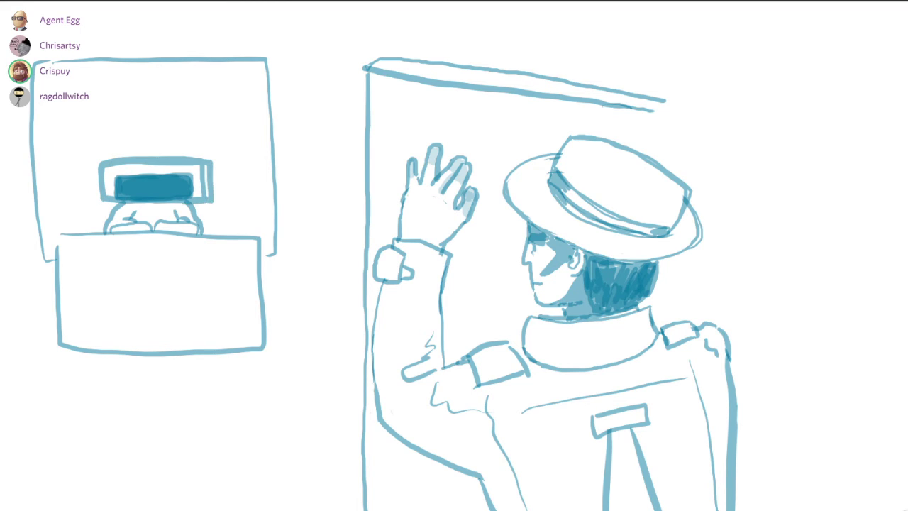
pyautogui.moveTo(196, 168)
pyautogui.mouseDown()
pyautogui.moveTo(196, 194)
pyautogui.moveTo(205, 196)
pyautogui.moveTo(190, 200)
pyautogui.mouseUp()
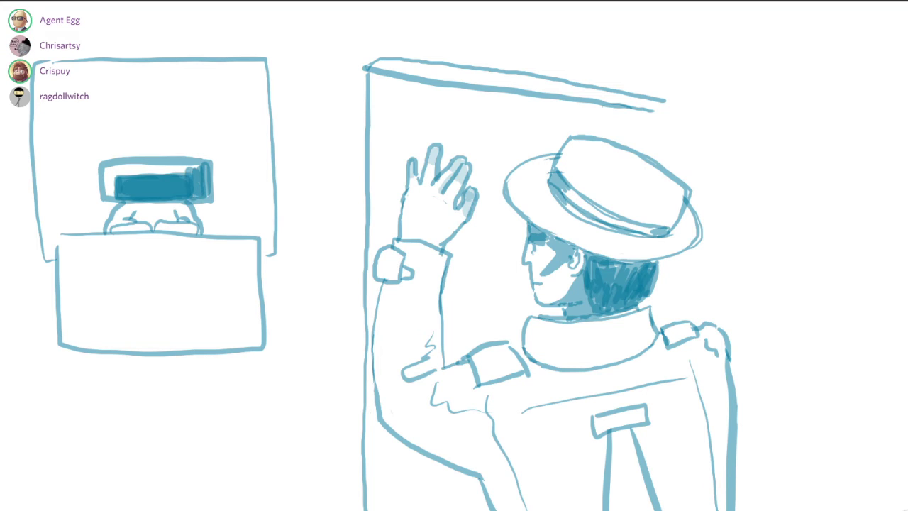
pyautogui.moveTo(198, 163)
pyautogui.mouseDown()
pyautogui.moveTo(197, 200)
pyautogui.moveTo(183, 160)
pyautogui.moveTo(132, 162)
pyautogui.moveTo(103, 174)
pyautogui.moveTo(109, 201)
pyautogui.mouseUp()
pyautogui.moveTo(107, 161)
pyautogui.mouseDown()
pyautogui.moveTo(114, 197)
pyautogui.moveTo(117, 182)
pyautogui.mouseUp()
pyautogui.moveTo(192, 167)
pyautogui.mouseDown()
pyautogui.moveTo(125, 169)
pyautogui.moveTo(144, 176)
pyautogui.moveTo(210, 164)
pyautogui.moveTo(204, 202)
pyautogui.mouseUp()
pyautogui.moveTo(162, 169)
pyautogui.mouseDown()
pyautogui.moveTo(196, 200)
pyautogui.moveTo(117, 168)
pyautogui.moveTo(105, 197)
pyautogui.moveTo(135, 198)
pyautogui.mouseUp()
pyautogui.moveTo(104, 164); pyautogui.dragTo(115, 161)
pyautogui.moveTo(206, 179); pyautogui.dragTo(205, 200)
pyautogui.moveTo(160, 187)
pyautogui.mouseDown()
pyautogui.moveTo(108, 181)
pyautogui.moveTo(169, 169)
pyautogui.mouseUp()
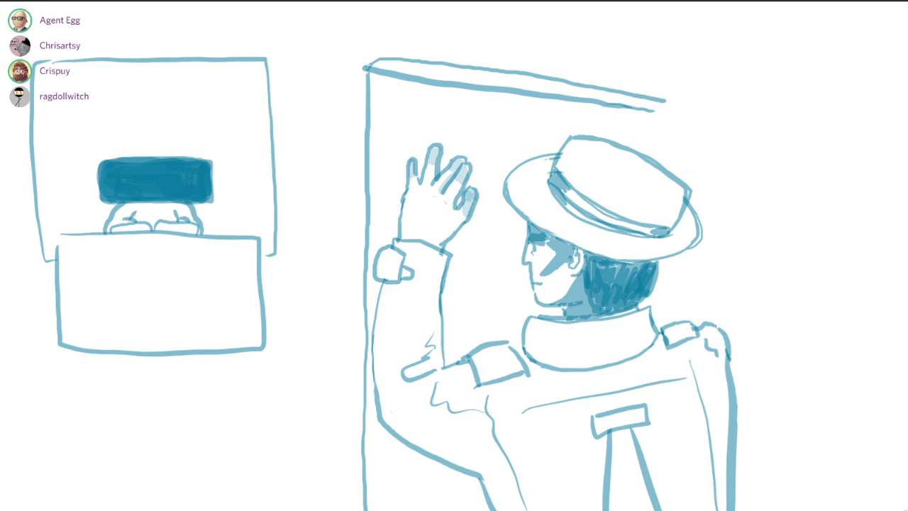
# - Sketch the window's right curtain with a wavy top edge, gathered folds and a hanging tail below the tie
pyautogui.moveTo(206, 53); pyautogui.dragTo(277, 51)
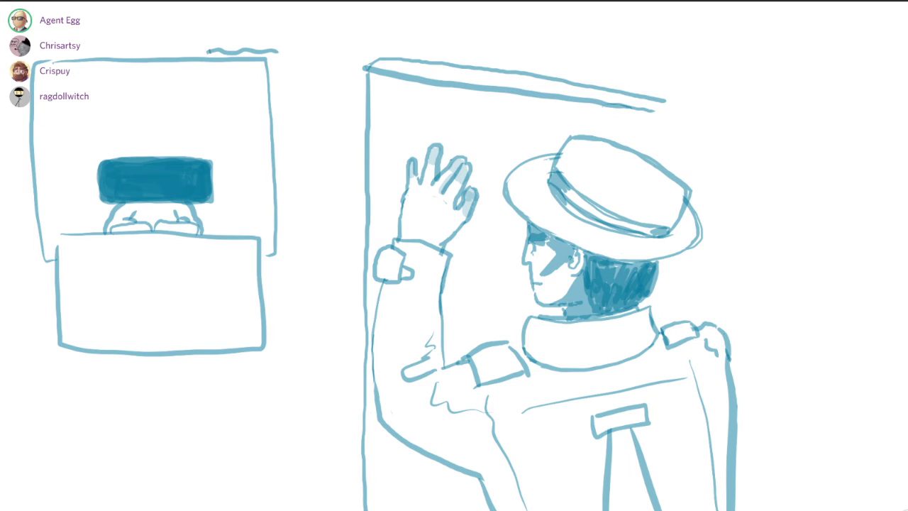
pyautogui.moveTo(210, 52); pyautogui.dragTo(291, 213)
pyautogui.moveTo(243, 67); pyautogui.dragTo(295, 207)
pyautogui.moveTo(275, 55)
pyautogui.mouseDown()
pyautogui.moveTo(307, 226)
pyautogui.moveTo(292, 311)
pyautogui.mouseUp()
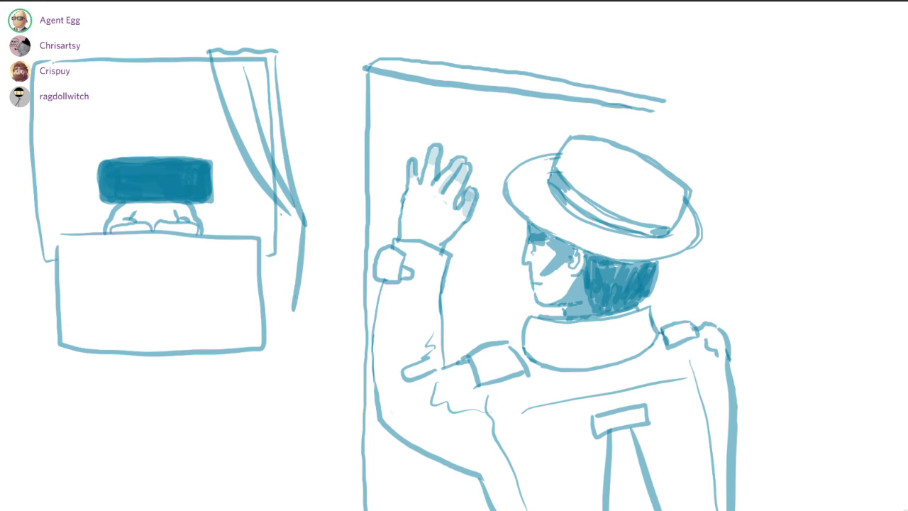
pyautogui.moveTo(278, 214); pyautogui.dragTo(284, 309)
# - Sketch the matching left curtain with a wavy top edge, folds swept outward and a hanging tail
pyautogui.moveTo(87, 44); pyautogui.dragTo(29, 56)
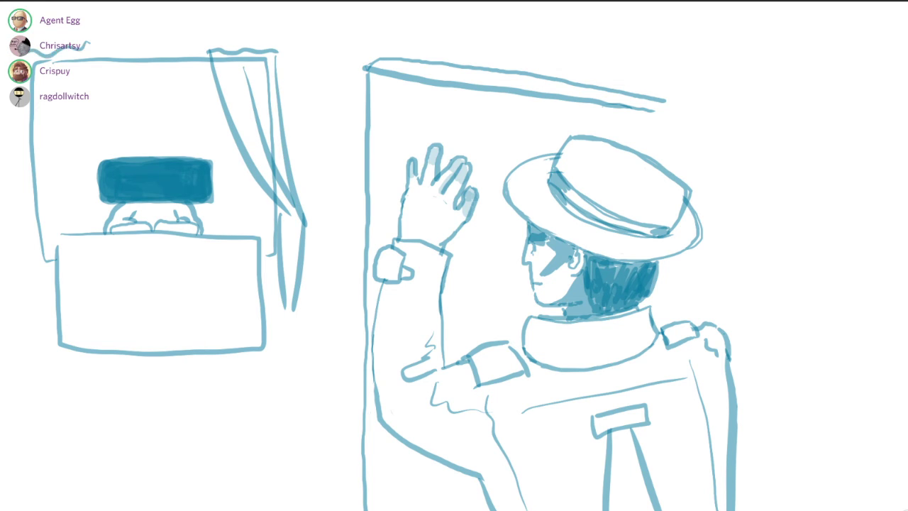
pyautogui.moveTo(91, 62); pyautogui.dragTo(37, 207)
pyautogui.moveTo(64, 60); pyautogui.dragTo(21, 195)
pyautogui.moveTo(27, 55); pyautogui.dragTo(1, 158)
pyautogui.moveTo(9, 201); pyautogui.dragTo(11, 298)
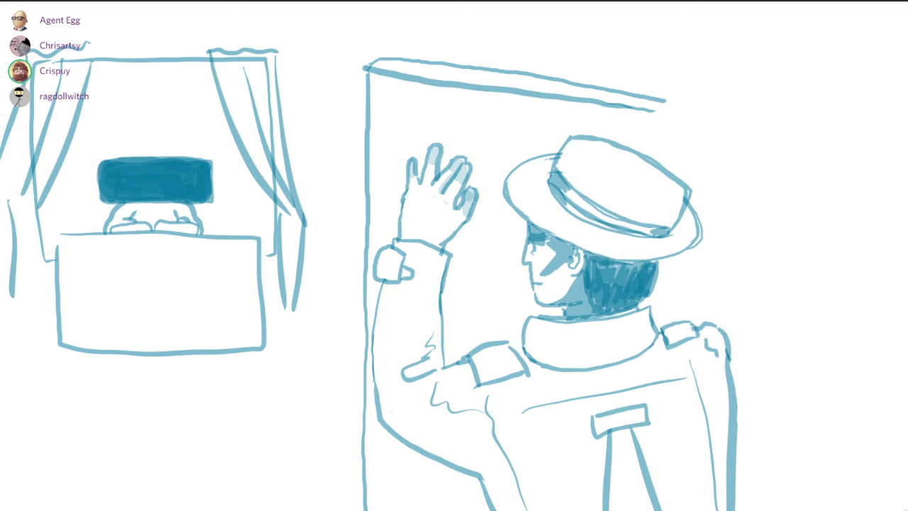
pyautogui.moveTo(35, 217); pyautogui.dragTo(33, 322)
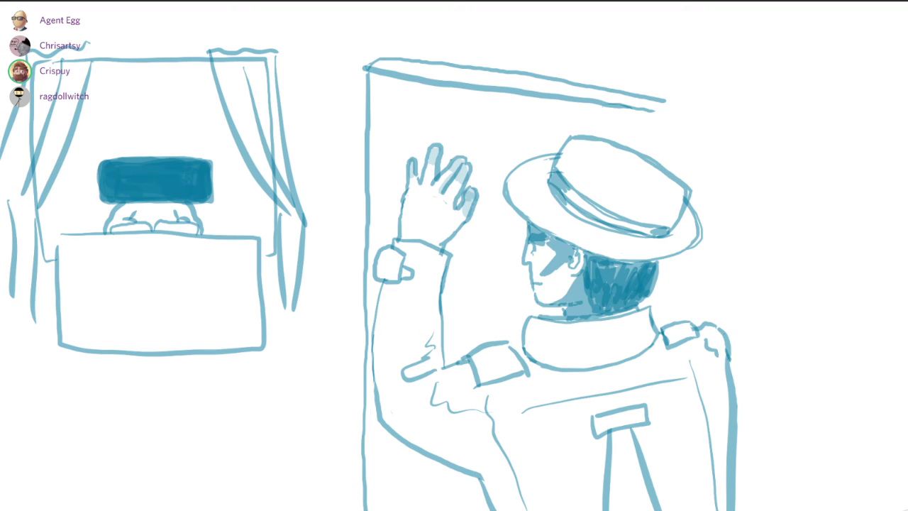
# - Add vertical and horizontal glazing bars across the window, redrawing the low horizontal lines on both sides of the dark bar
pyautogui.moveTo(152, 57); pyautogui.dragTo(154, 156)
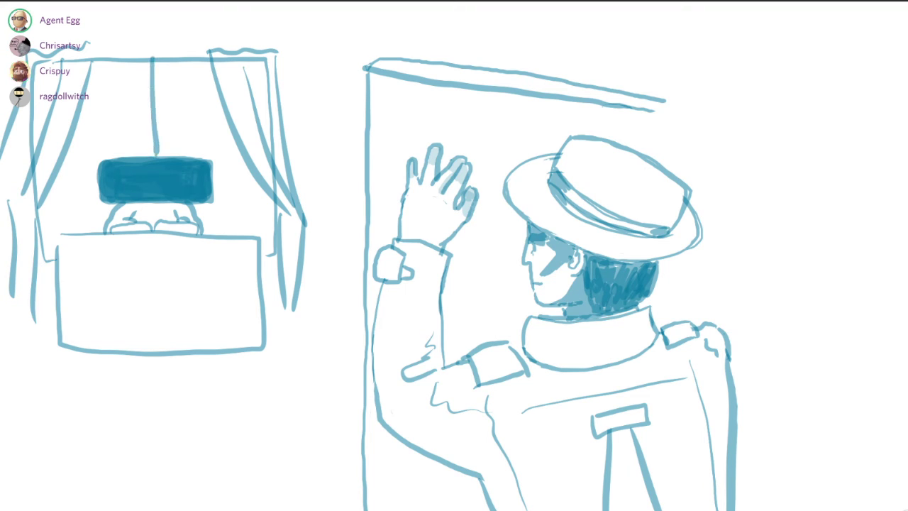
pyautogui.moveTo(88, 65); pyautogui.dragTo(92, 235)
pyautogui.moveTo(227, 127); pyautogui.dragTo(232, 239)
pyautogui.moveTo(86, 102); pyautogui.dragTo(227, 112)
pyautogui.moveTo(75, 142); pyautogui.dragTo(237, 134)
pyautogui.moveTo(40, 215); pyautogui.dragTo(137, 211)
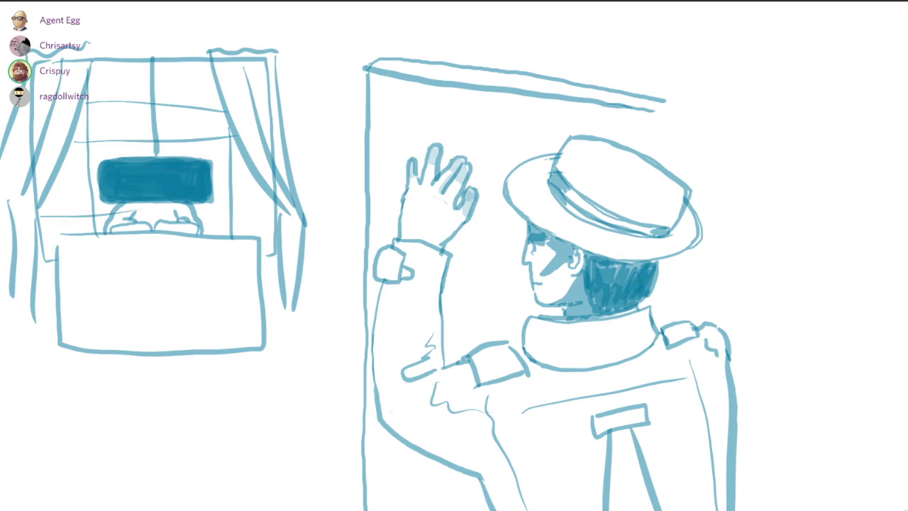
pyautogui.hotkey('ctrl', 'z')
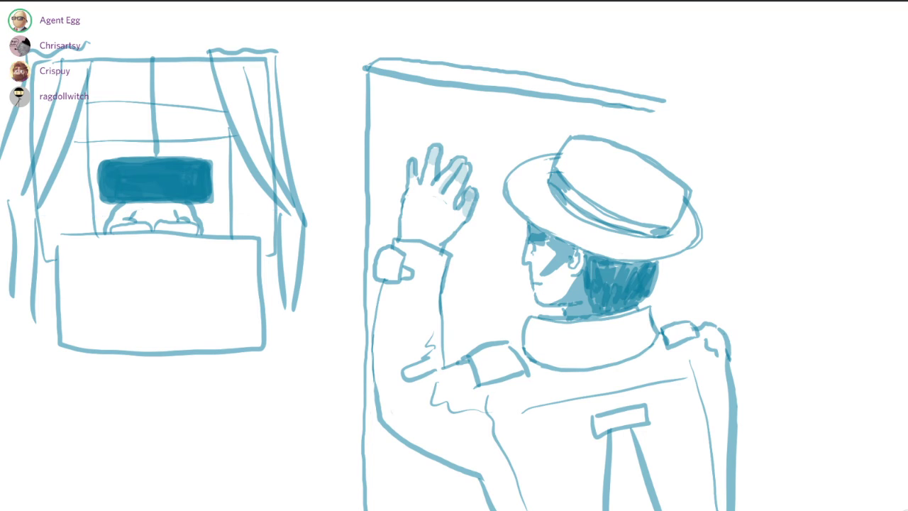
pyautogui.moveTo(107, 214); pyautogui.dragTo(34, 221)
pyautogui.moveTo(272, 209); pyautogui.dragTo(199, 215)
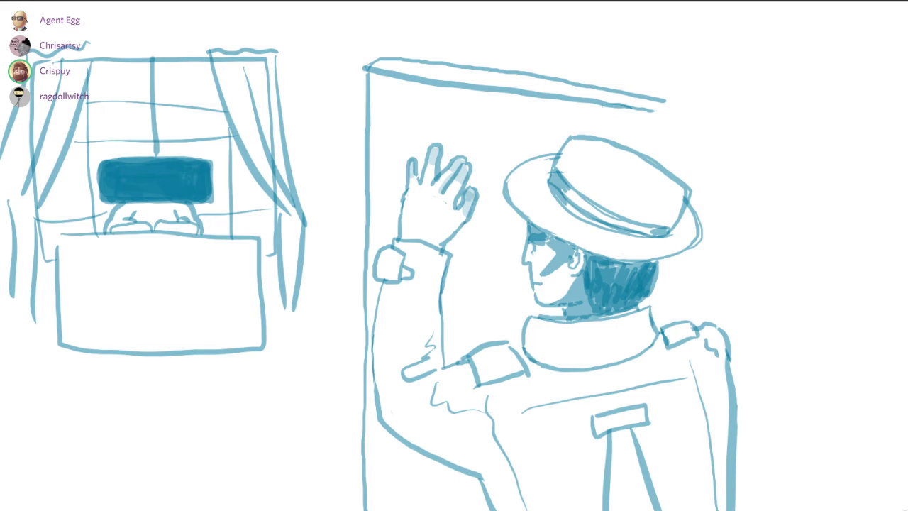
# - Handwrite "Fanfiction Plz" across the upper part of the sign, redoing the first letter
pyautogui.moveTo(90, 258)
pyautogui.mouseDown()
pyautogui.moveTo(88, 275)
pyautogui.moveTo(103, 248)
pyautogui.mouseUp()
pyautogui.hotkey('ctrl', 'z')
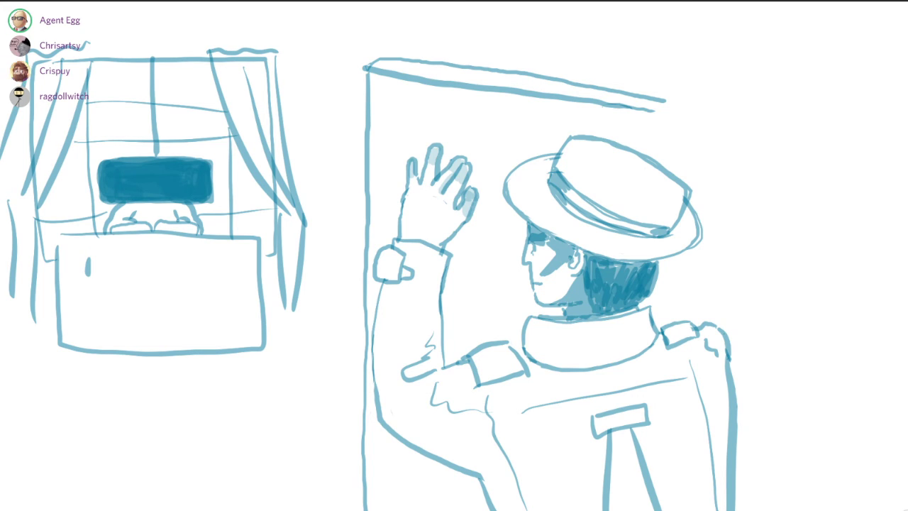
pyautogui.hotkey('ctrl', 'z')
pyautogui.moveTo(86, 252); pyautogui.dragTo(84, 270)
pyautogui.moveTo(85, 252)
pyautogui.mouseDown()
pyautogui.moveTo(94, 250)
pyautogui.moveTo(104, 270)
pyautogui.moveTo(113, 261)
pyautogui.moveTo(117, 280)
pyautogui.mouseUp()
pyautogui.moveTo(115, 268); pyautogui.dragTo(147, 270)
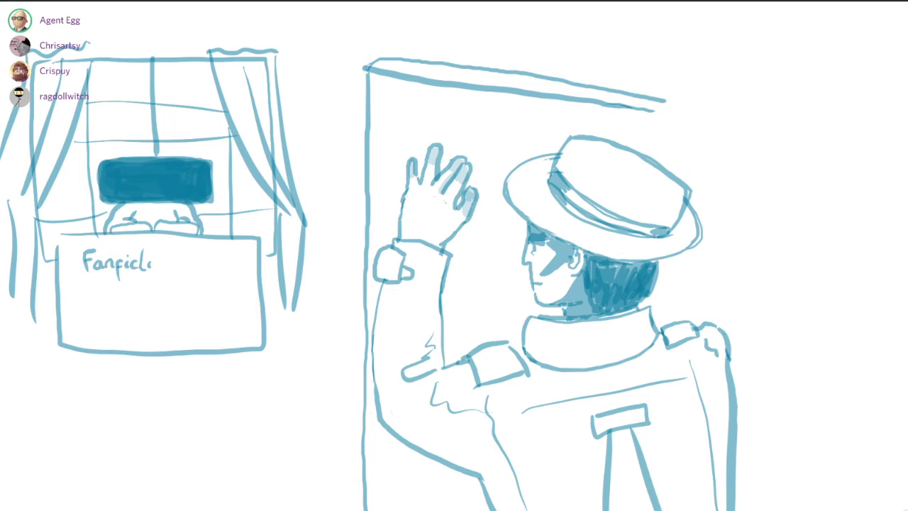
pyautogui.moveTo(136, 259); pyautogui.dragTo(176, 270)
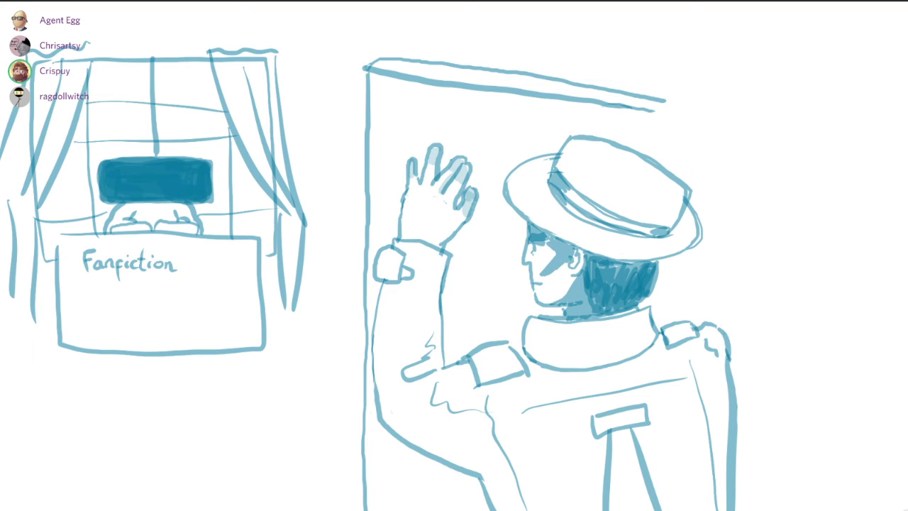
pyautogui.moveTo(203, 253)
pyautogui.mouseDown()
pyautogui.moveTo(203, 270)
pyautogui.moveTo(204, 260)
pyautogui.moveTo(231, 271)
pyautogui.mouseUp()
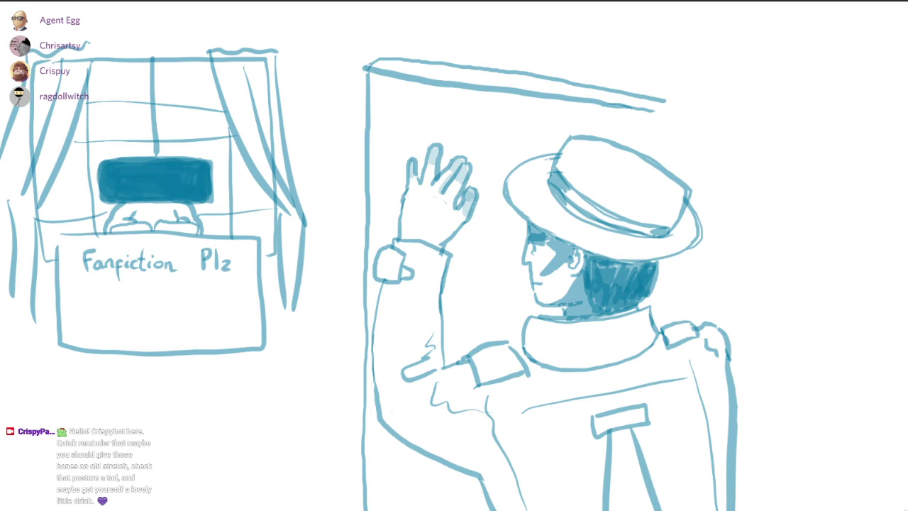
# - Erase the double top edge above the figure and redraw it higher, with a steeper slope to above the hat
pyautogui.moveTo(596, 89)
pyautogui.mouseDown()
pyautogui.moveTo(653, 107)
pyautogui.moveTo(571, 103)
pyautogui.moveTo(574, 84)
pyautogui.mouseUp()
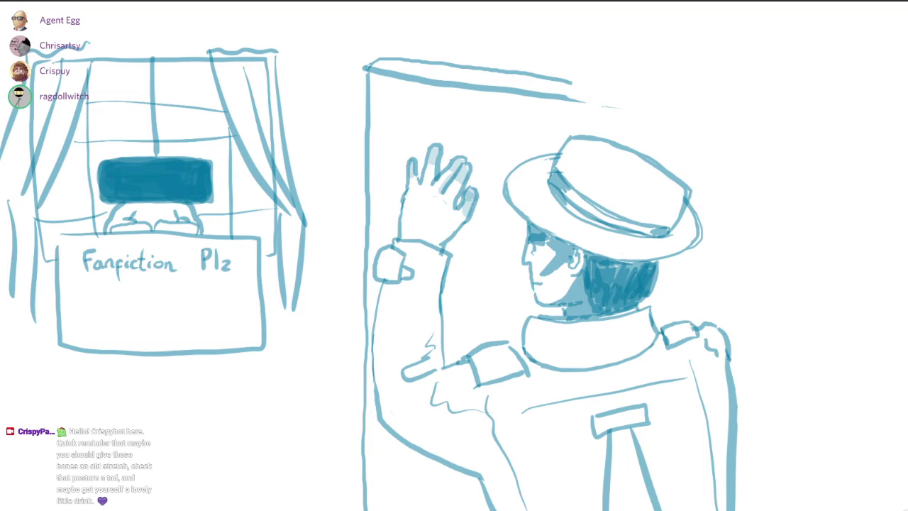
pyautogui.moveTo(617, 107)
pyautogui.mouseDown()
pyautogui.moveTo(489, 85)
pyautogui.moveTo(464, 67)
pyautogui.moveTo(397, 61)
pyautogui.moveTo(489, 89)
pyautogui.mouseUp()
pyautogui.moveTo(367, 38)
pyautogui.mouseDown()
pyautogui.moveTo(369, 82)
pyautogui.moveTo(373, 36)
pyautogui.moveTo(664, 87)
pyautogui.moveTo(599, 60)
pyautogui.moveTo(404, 28)
pyautogui.moveTo(374, 33)
pyautogui.mouseUp()
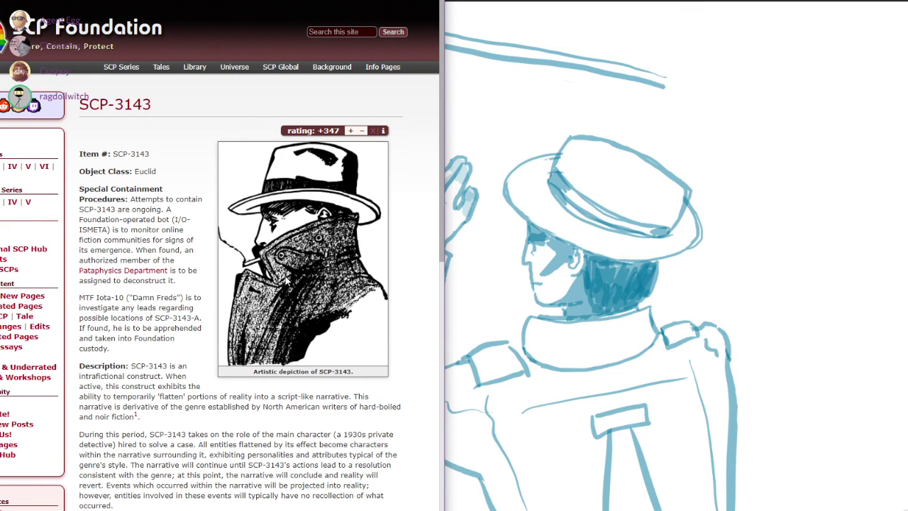
# - Skim the SCP-3143 article down to its footnotes and return to the illustration at its beginning
pyautogui.scroll(-5, 285, 280)
pyautogui.scroll(-3, 286, 281)
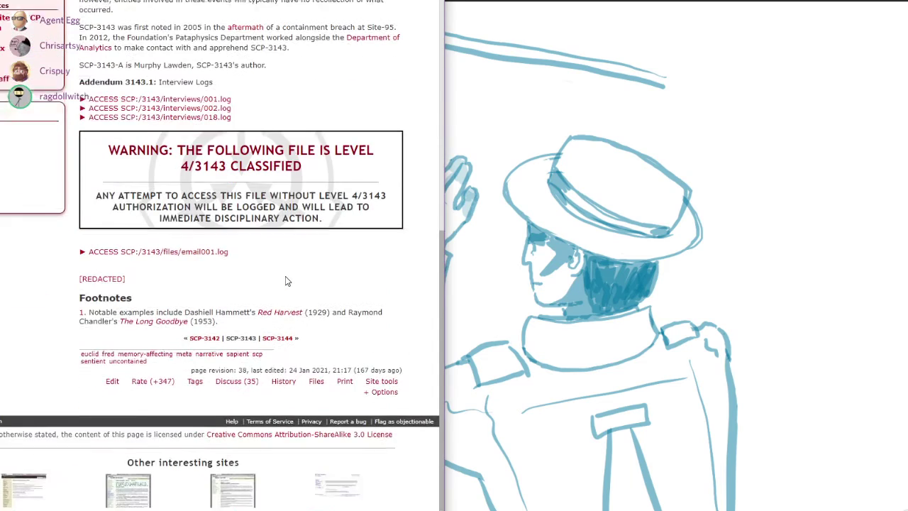
pyautogui.press('Home')
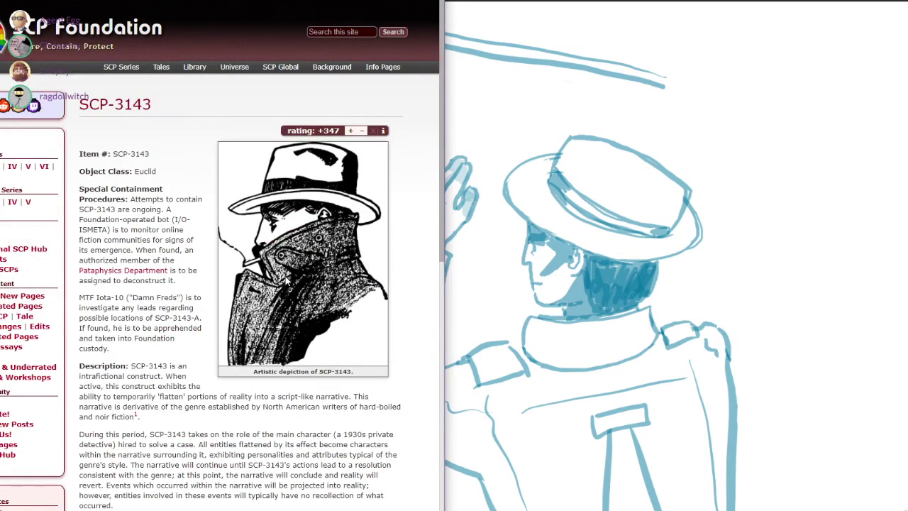